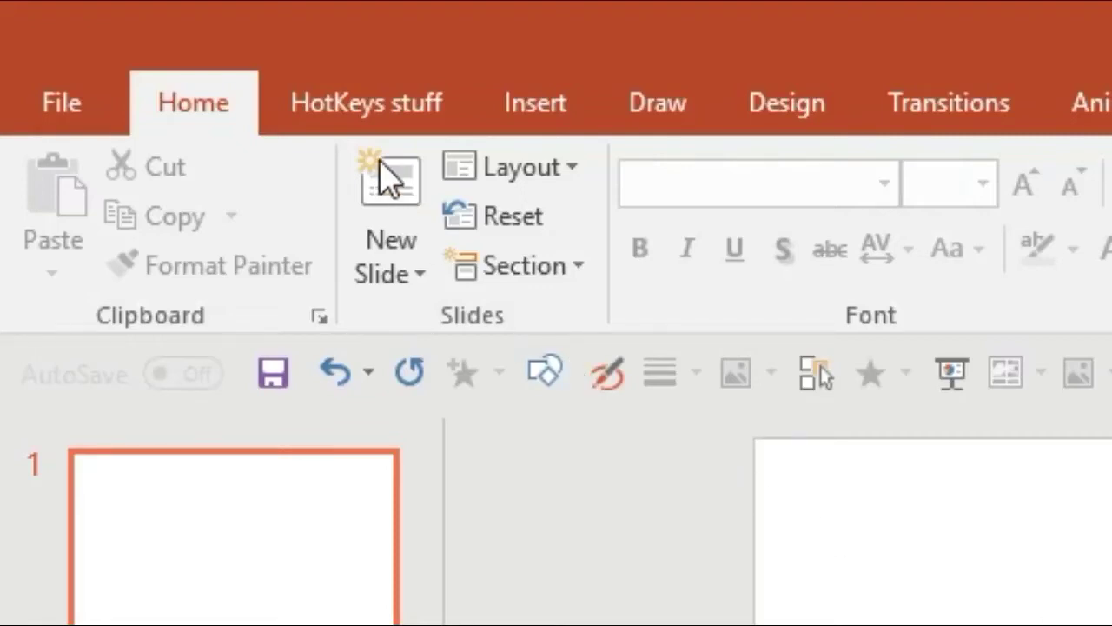
# Open the Customize Ribbon settings in the program options
pyautogui.click(358, 104)
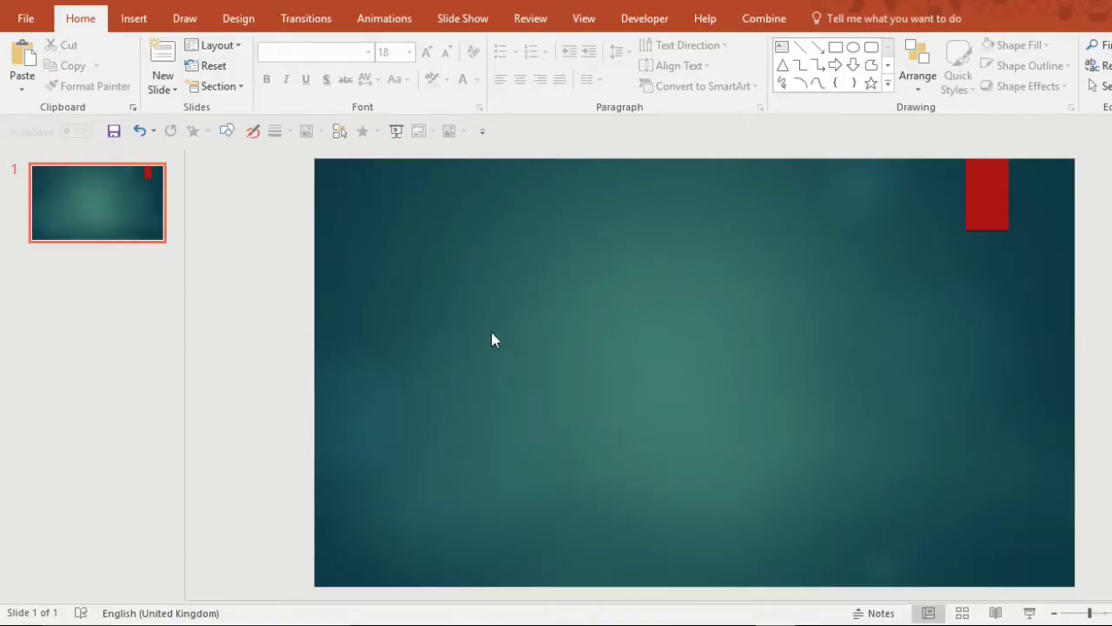
pyautogui.click(28, 17)
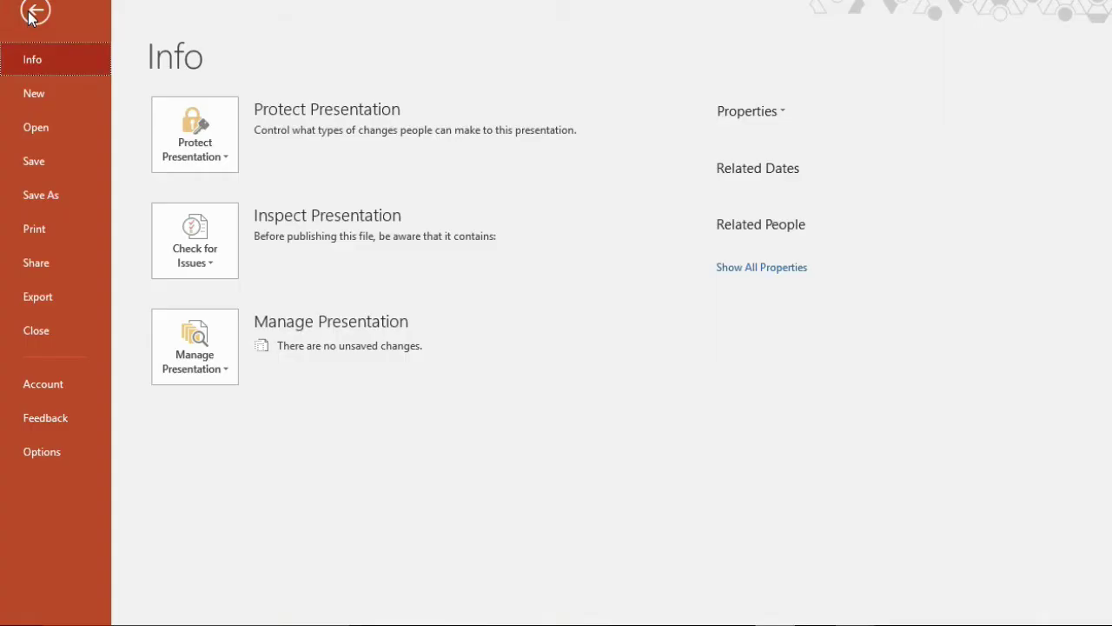
pyautogui.click(35, 452)
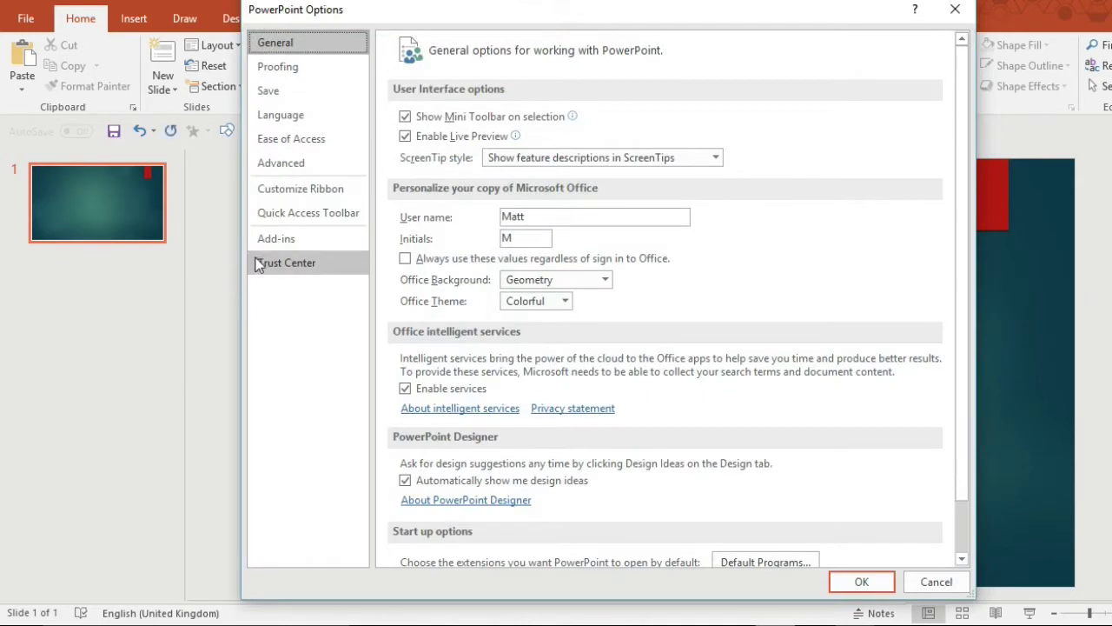
pyautogui.click(287, 192)
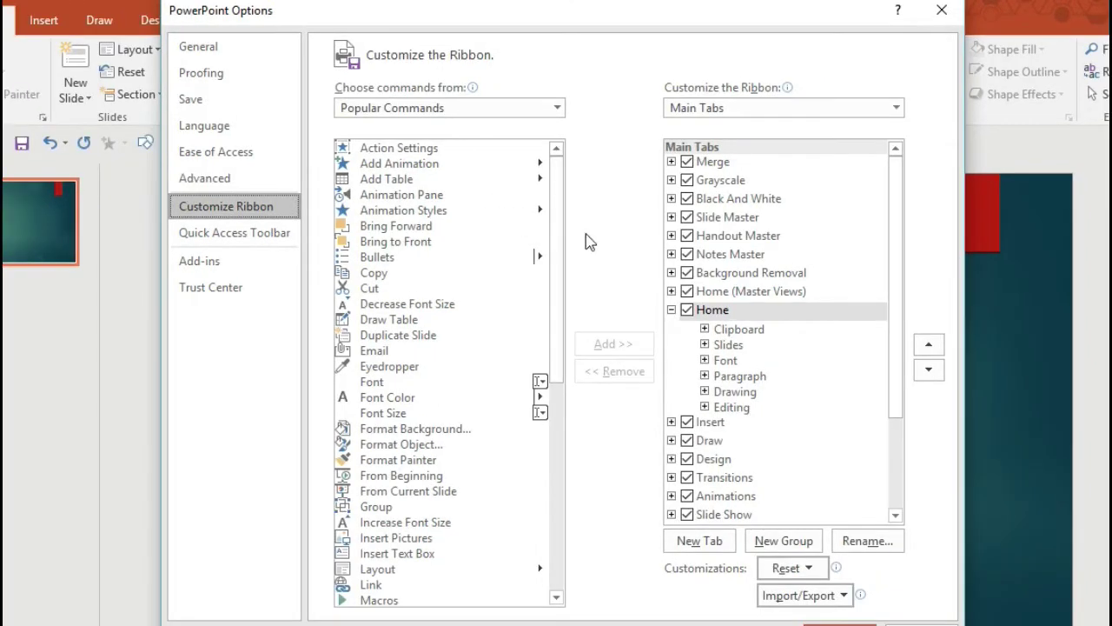
# Examine the main tabs of the ribbon, including the commands inside the custom Combine tab's group
pyautogui.click(671, 310)
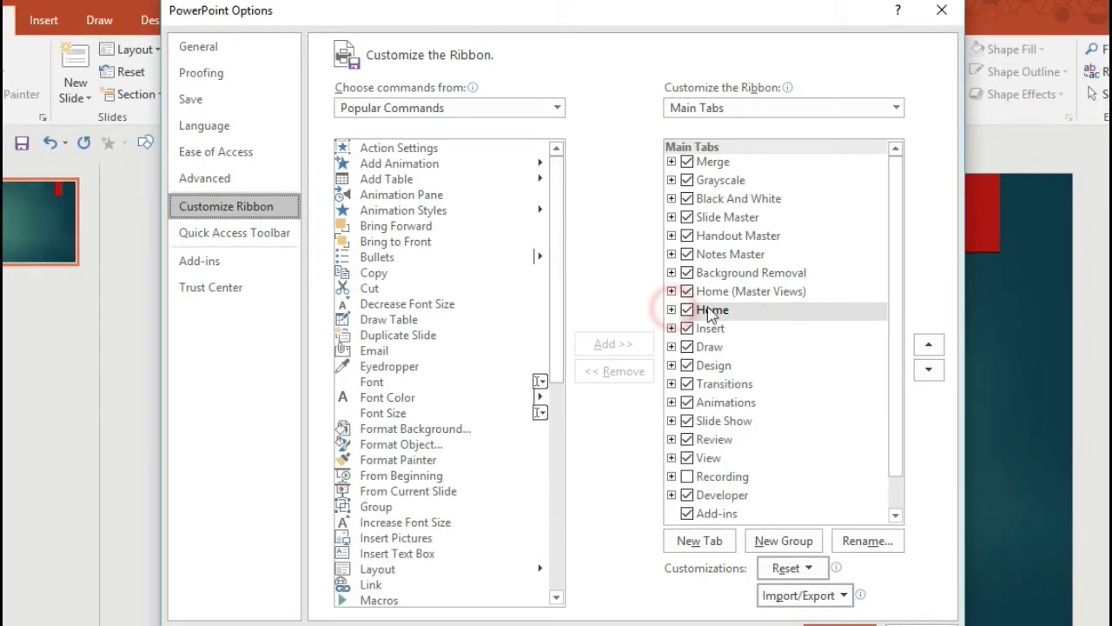
pyautogui.click(900, 299)
pyautogui.moveTo(900, 298); pyautogui.dragTo(898, 368)
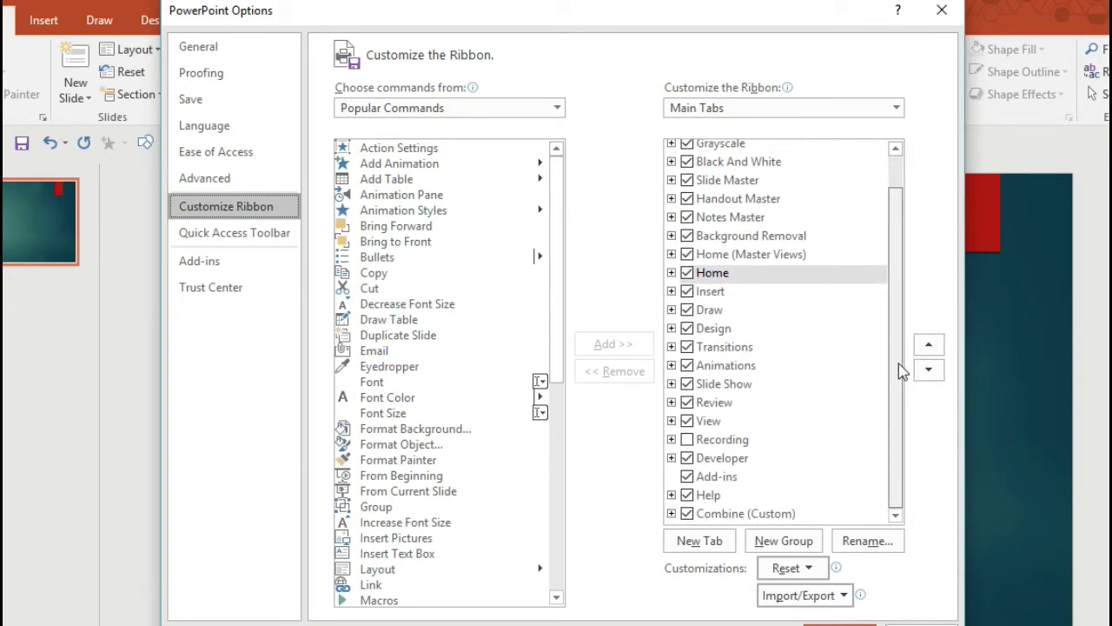
pyautogui.click(671, 512)
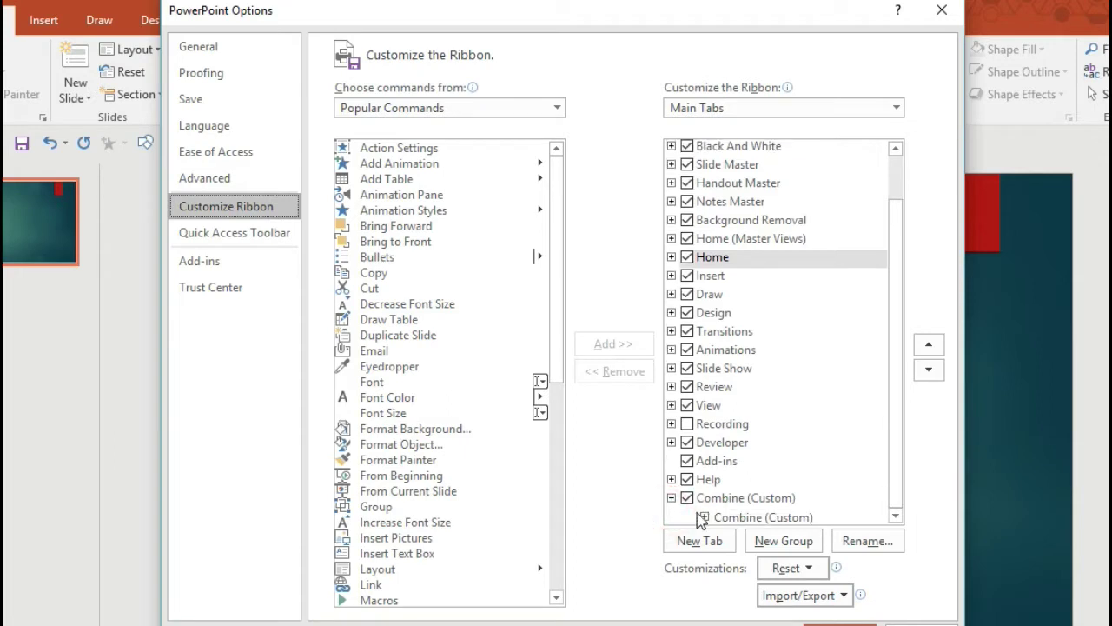
pyautogui.click(704, 517)
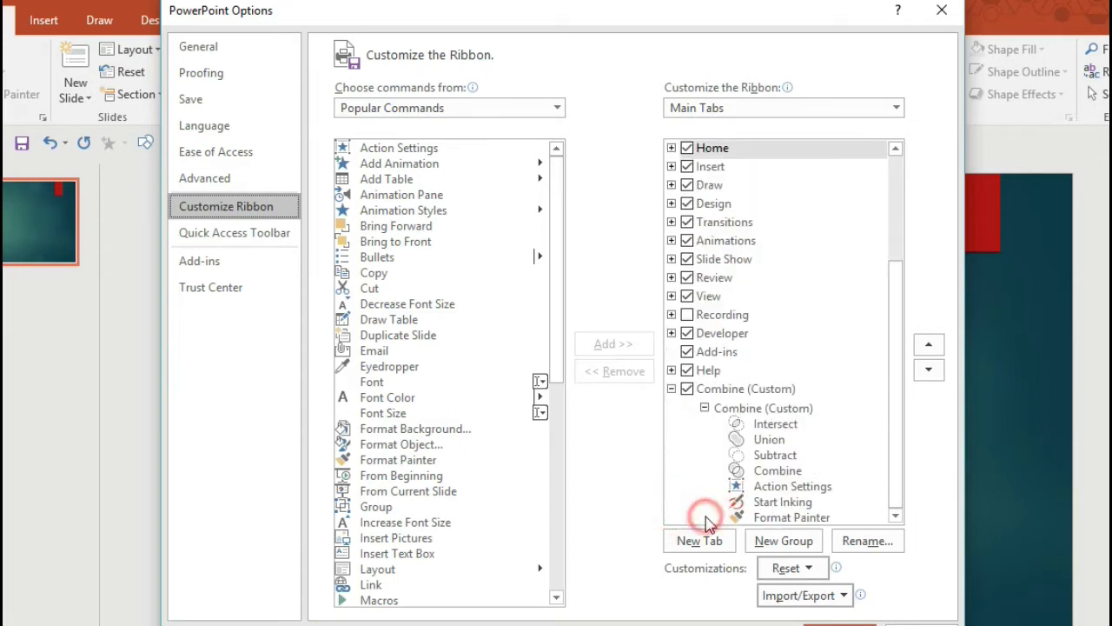
pyautogui.click(673, 389)
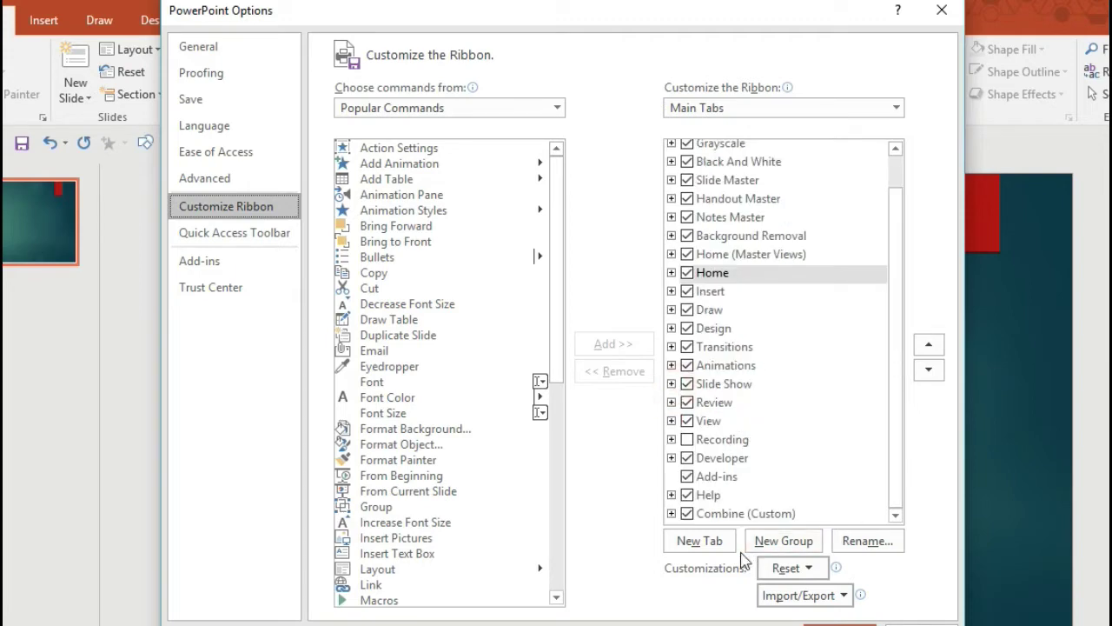
# Add a new custom ribbon tab after Home and name it "Cool stuff"
pyautogui.click(700, 540)
pyautogui.click(867, 540)
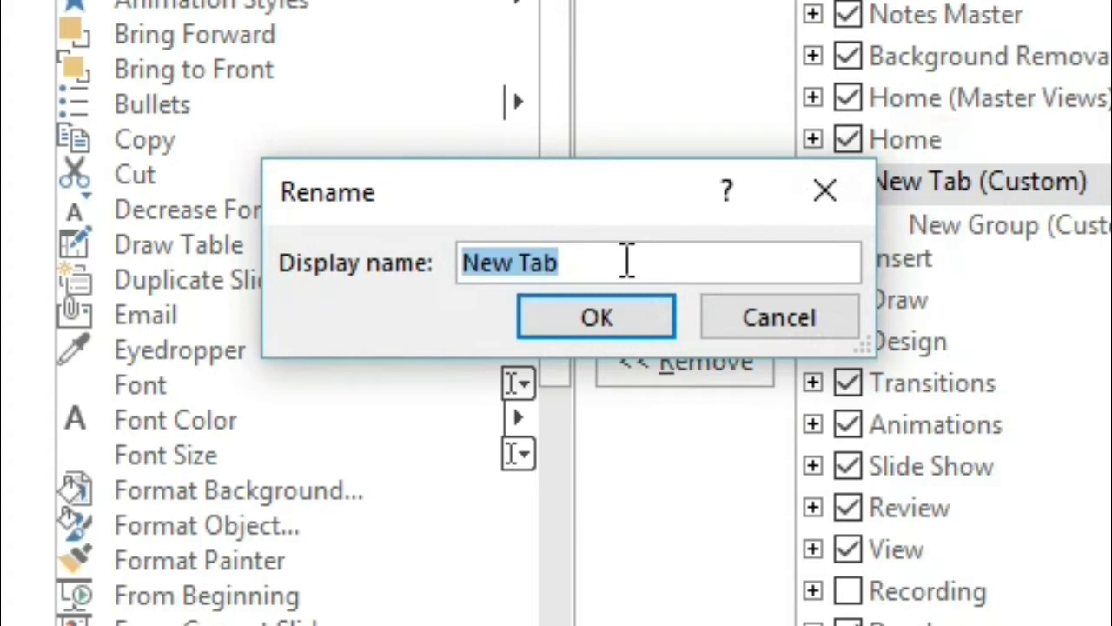
pyautogui.write('Cool stuff')
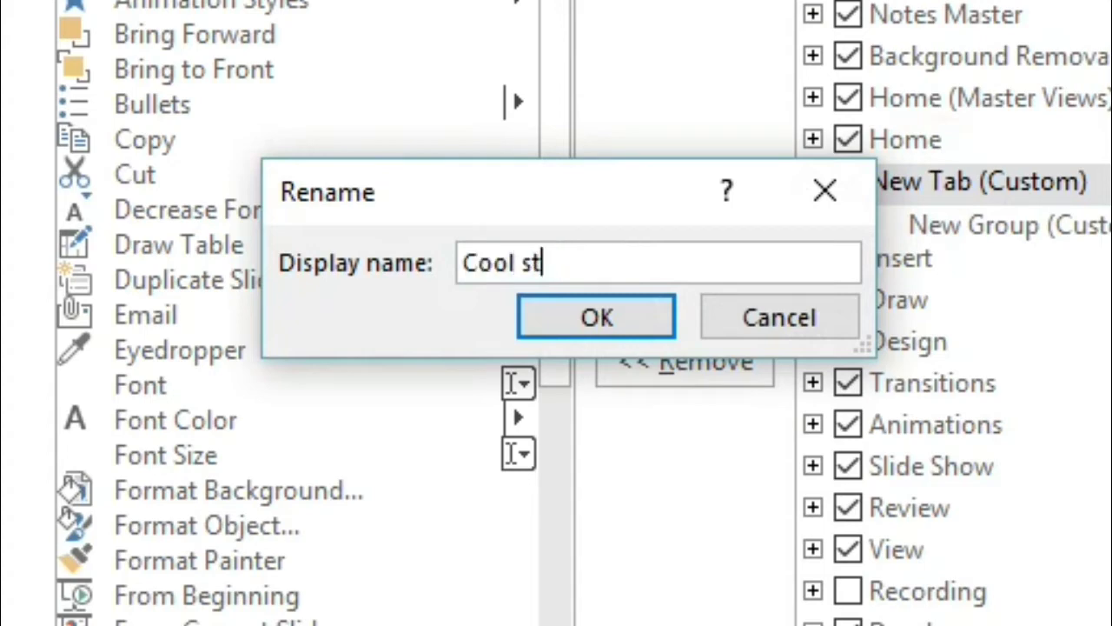
pyautogui.click(603, 322)
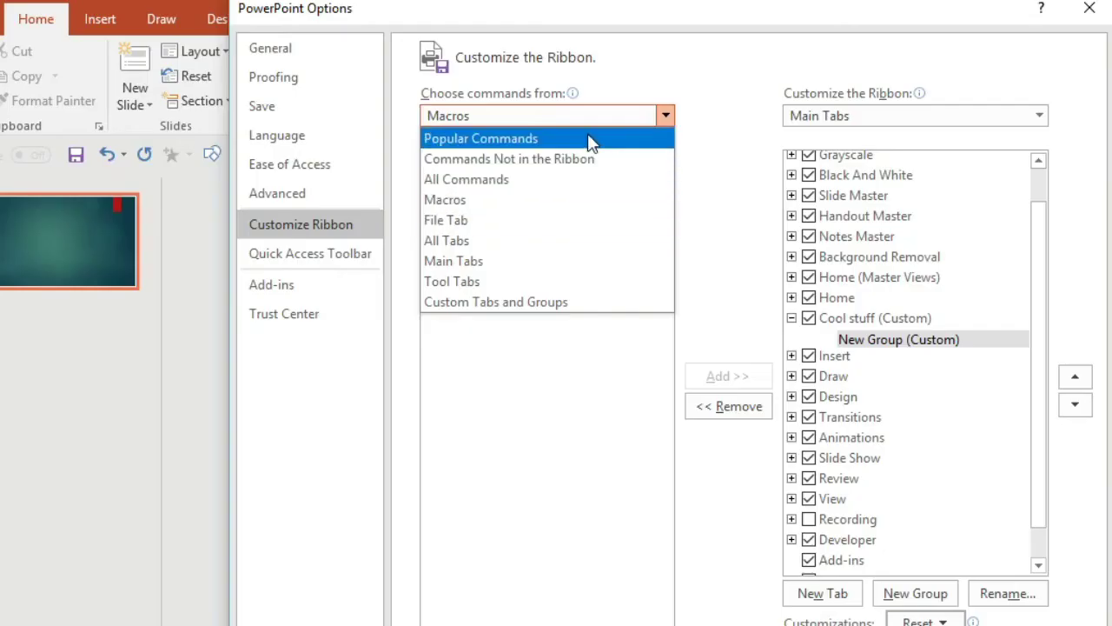
# From All Commands, add Paste as JPEG, Paste as GIF, Paste as Hyperlink and Paste as Bitmap to the Cool stuff tab's new group
pyautogui.click(558, 181)
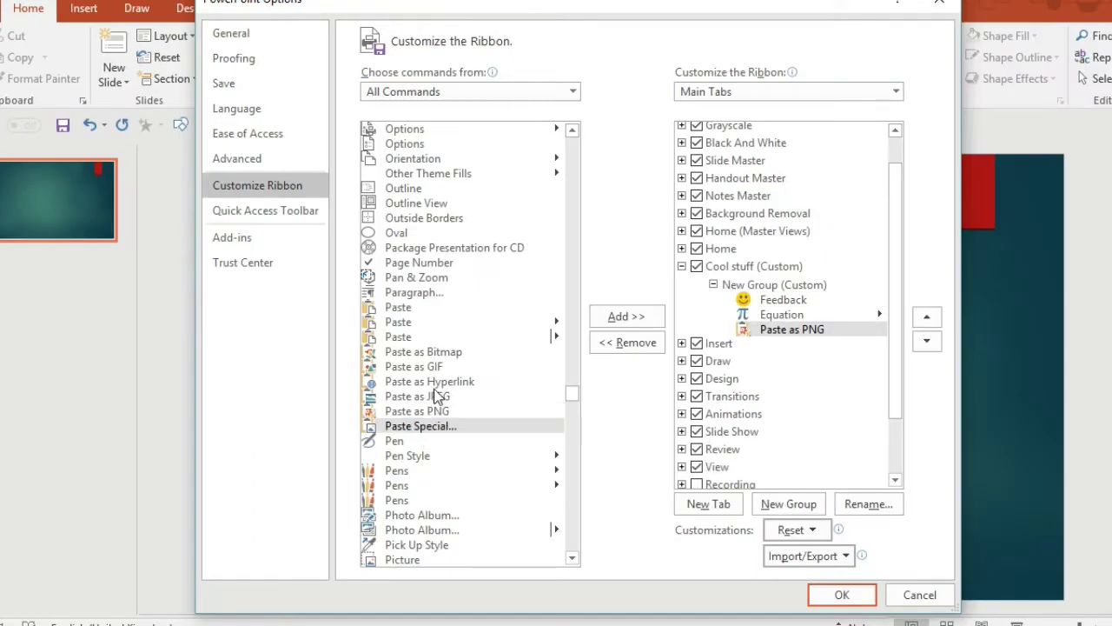
pyautogui.moveTo(432, 397); pyautogui.dragTo(783, 346)
pyautogui.moveTo(431, 398); pyautogui.dragTo(739, 314)
pyautogui.moveTo(402, 371); pyautogui.dragTo(770, 337)
pyautogui.moveTo(417, 353); pyautogui.dragTo(776, 334)
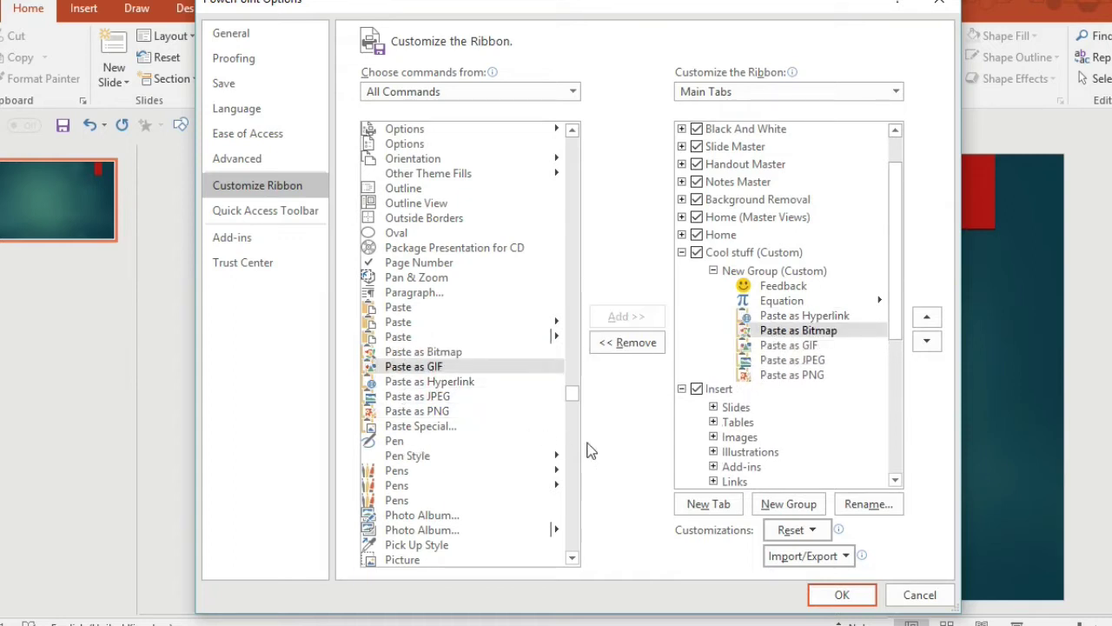
pyautogui.moveTo(571, 392); pyautogui.dragTo(570, 542)
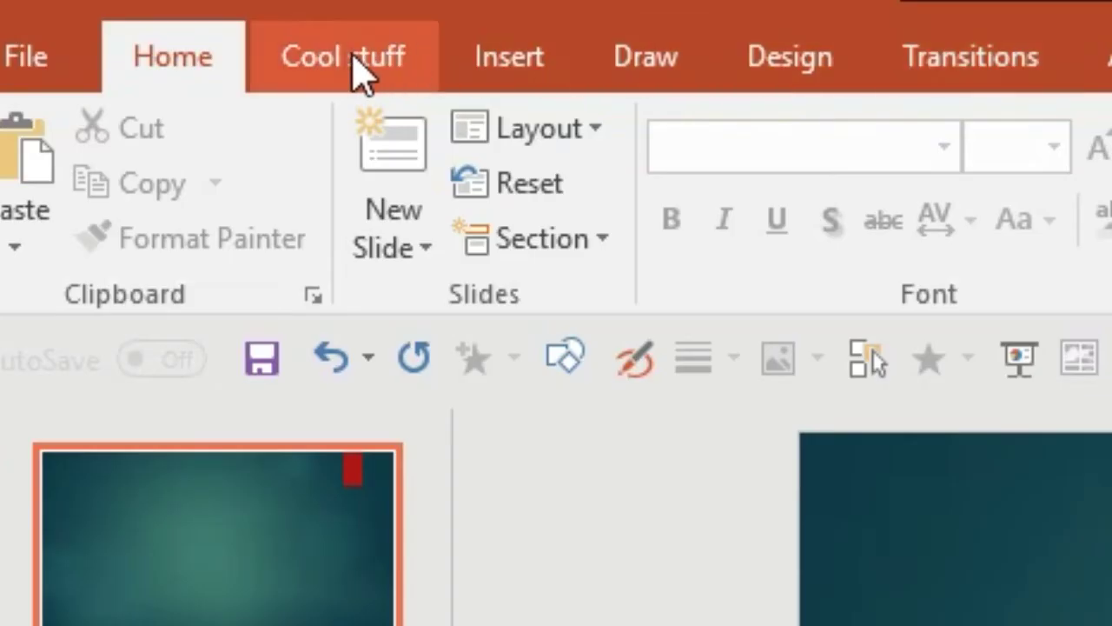
# Rename the new group in the Cool stuff tab as "Paste as..."
pyautogui.click(358, 66)
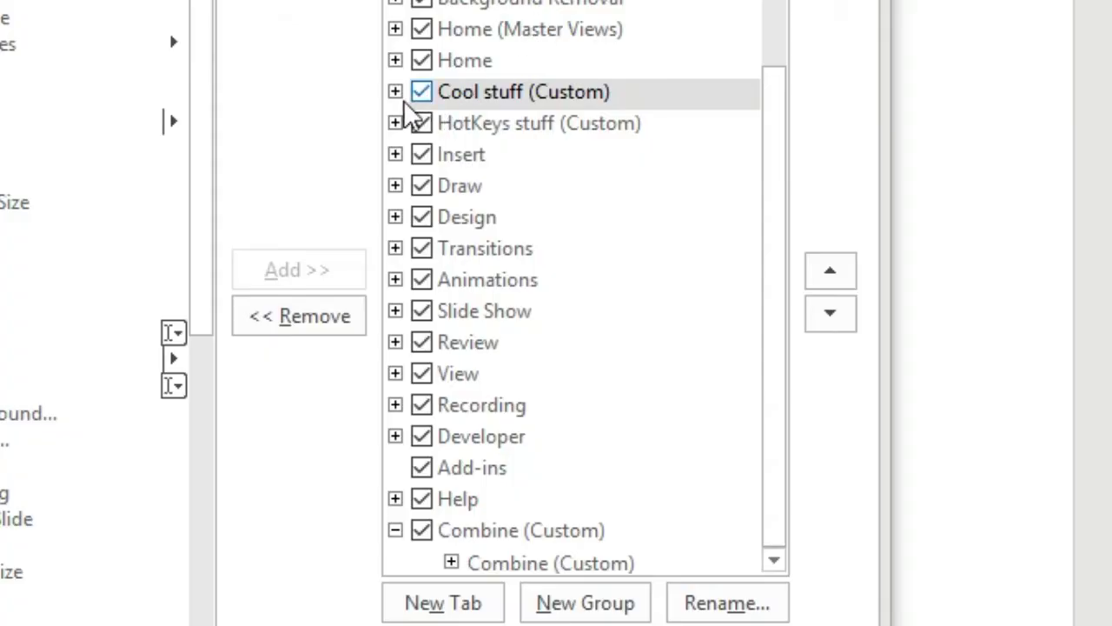
pyautogui.click(396, 91)
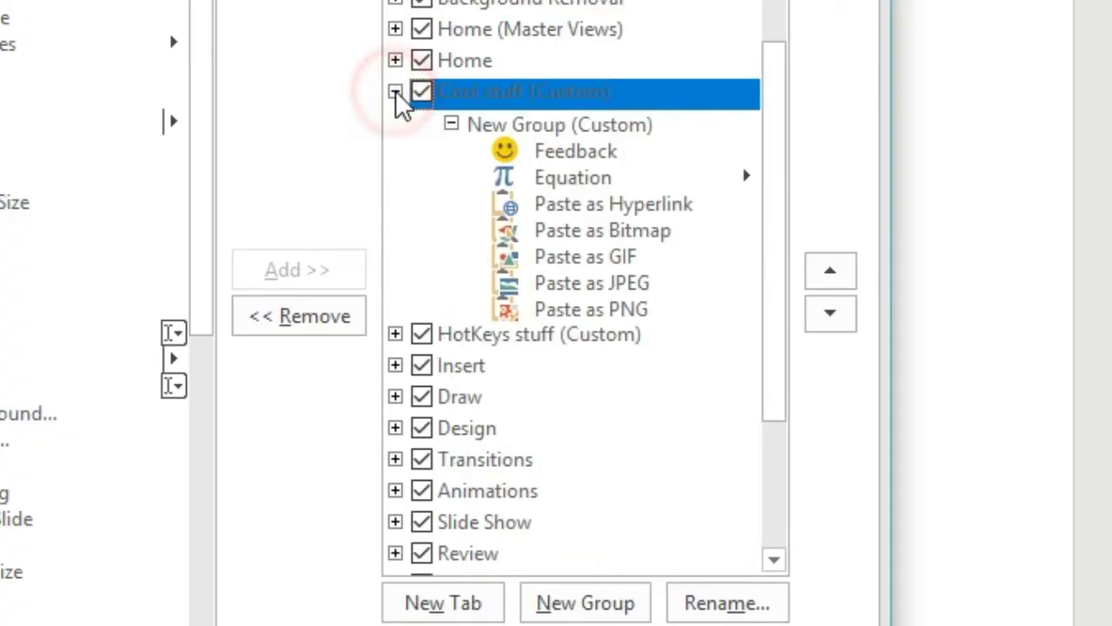
pyautogui.click(497, 121)
pyautogui.rightClick(501, 128)
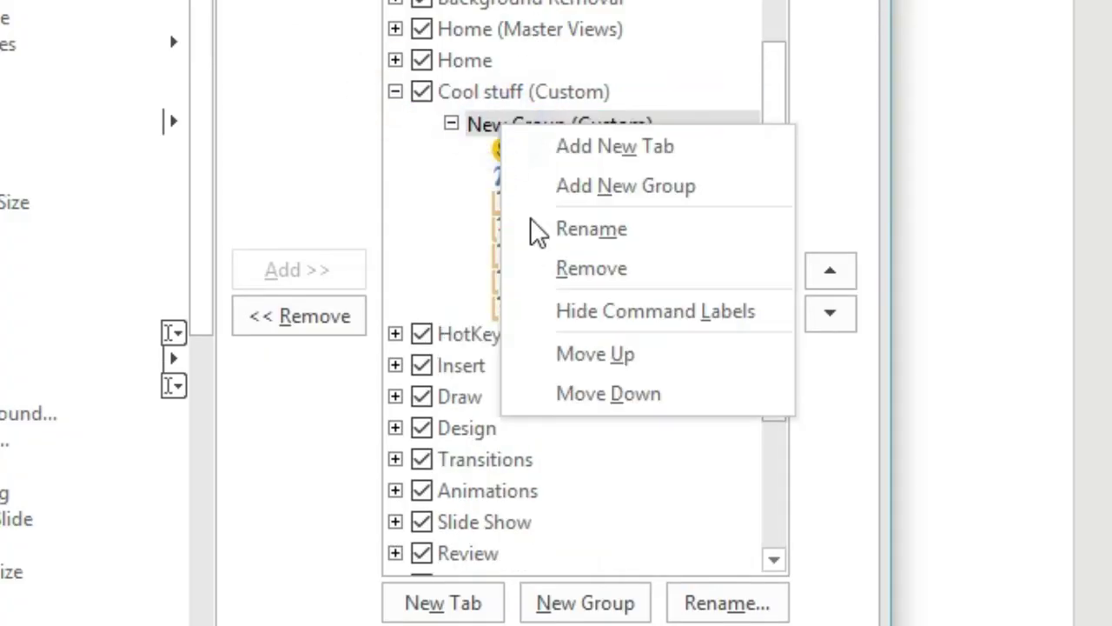
pyautogui.click(596, 229)
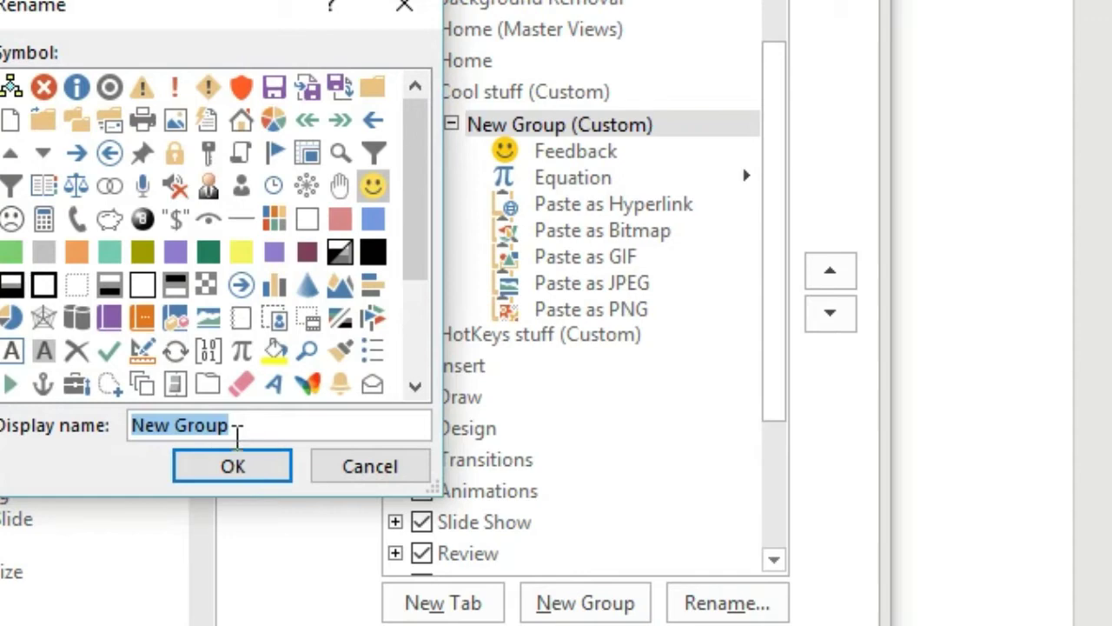
pyautogui.write('P')
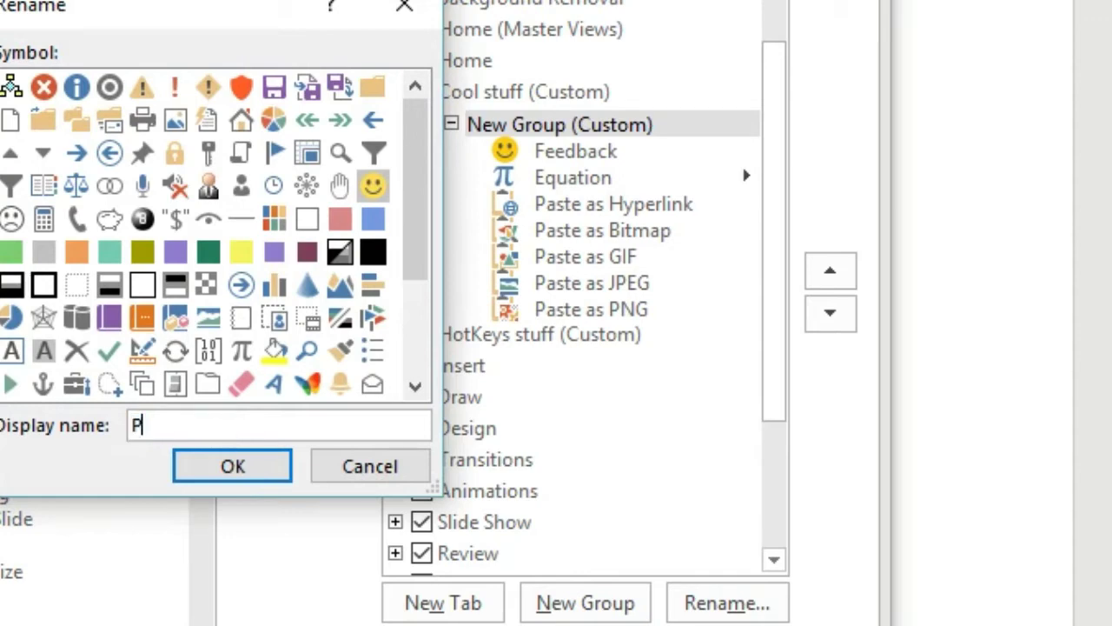
pyautogui.write('aste as...')
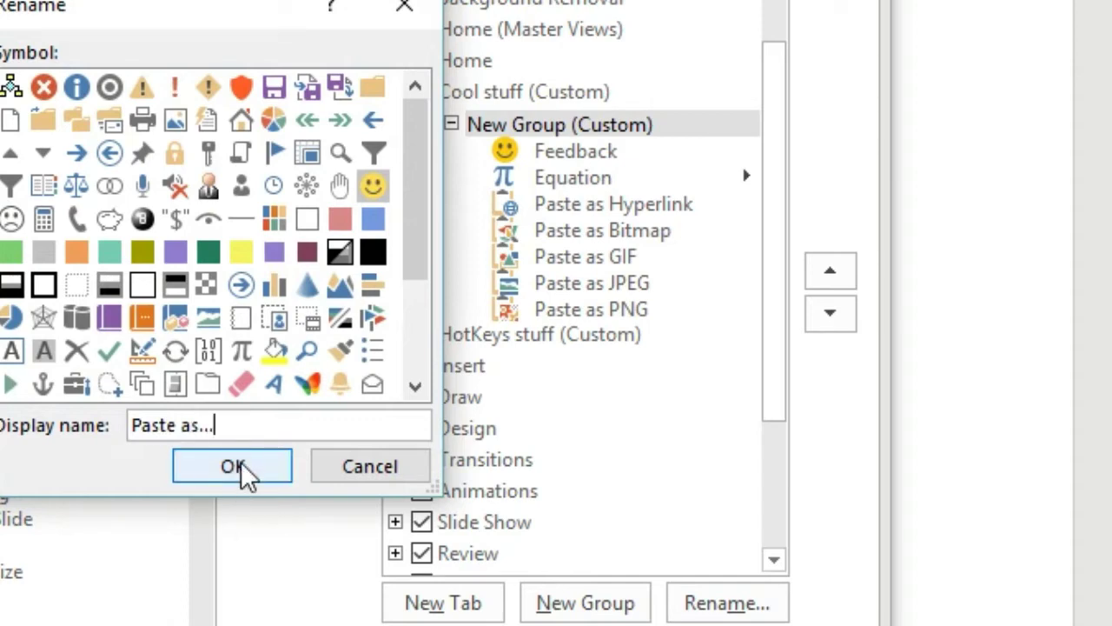
pyautogui.click(246, 470)
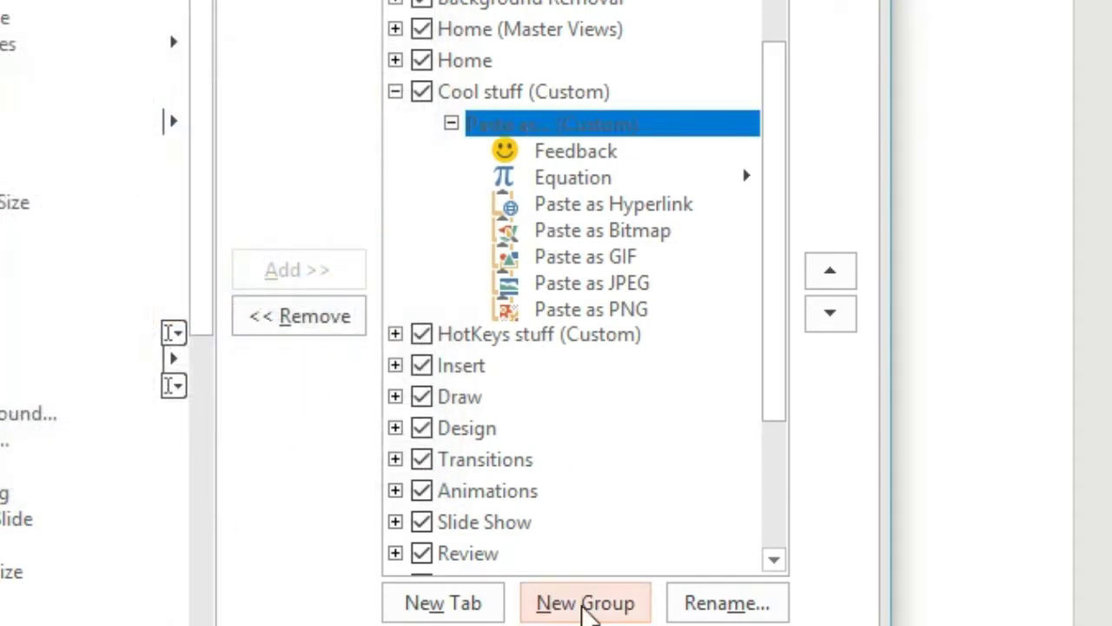
# Add another group to the Cool stuff tab, named "Design" with the ruler-and-pencil symbol, and select it
pyautogui.click(582, 608)
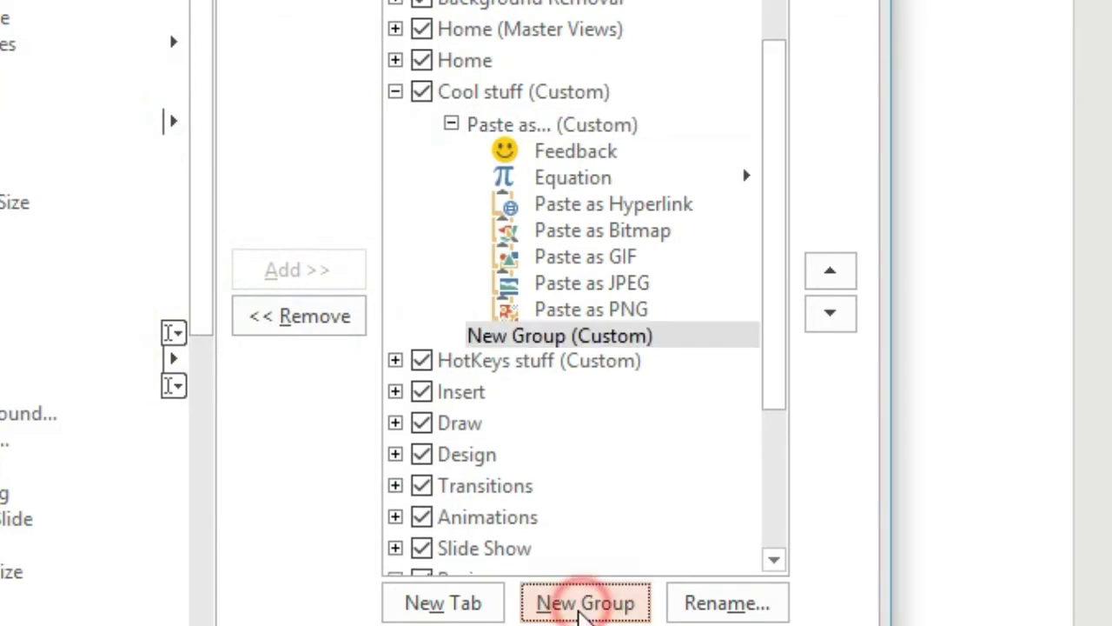
pyautogui.rightClick(566, 338)
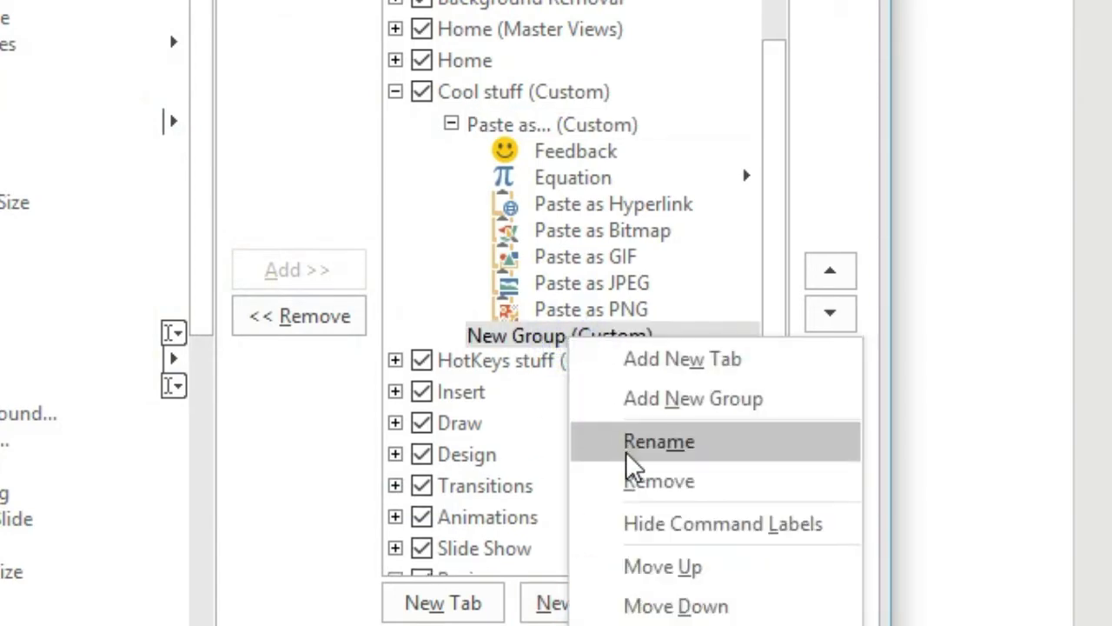
pyautogui.click(628, 452)
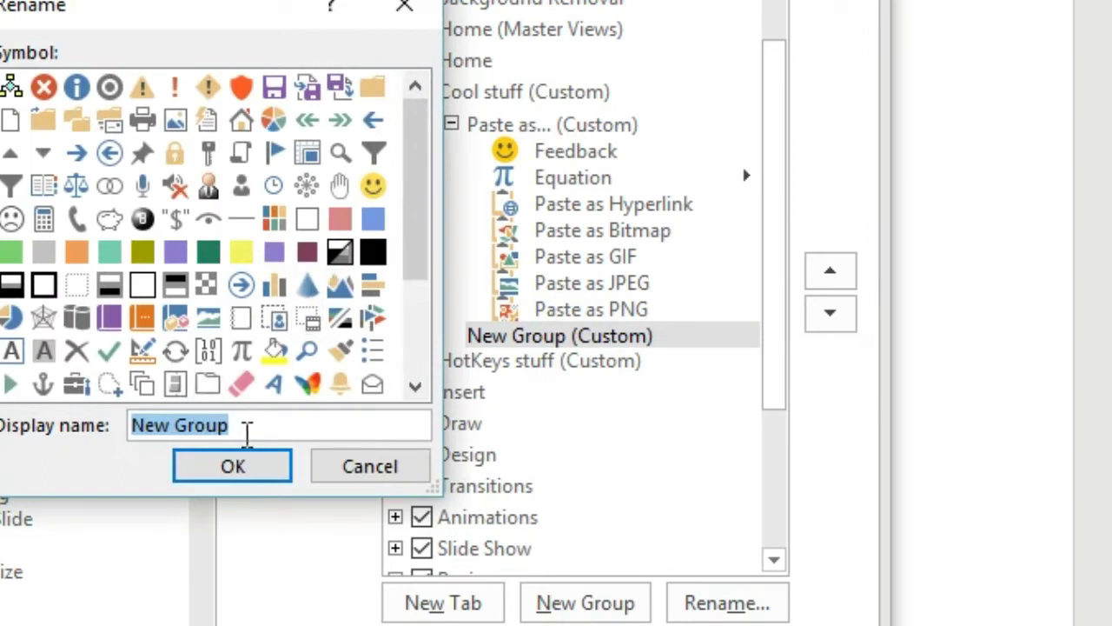
pyautogui.write('Design')
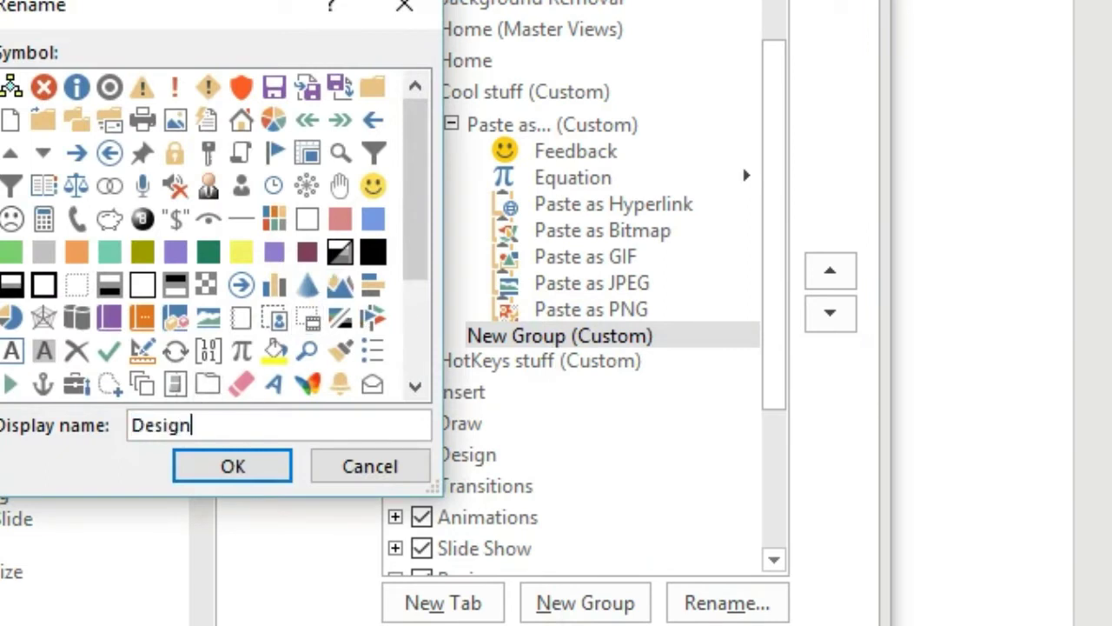
pyautogui.click(139, 351)
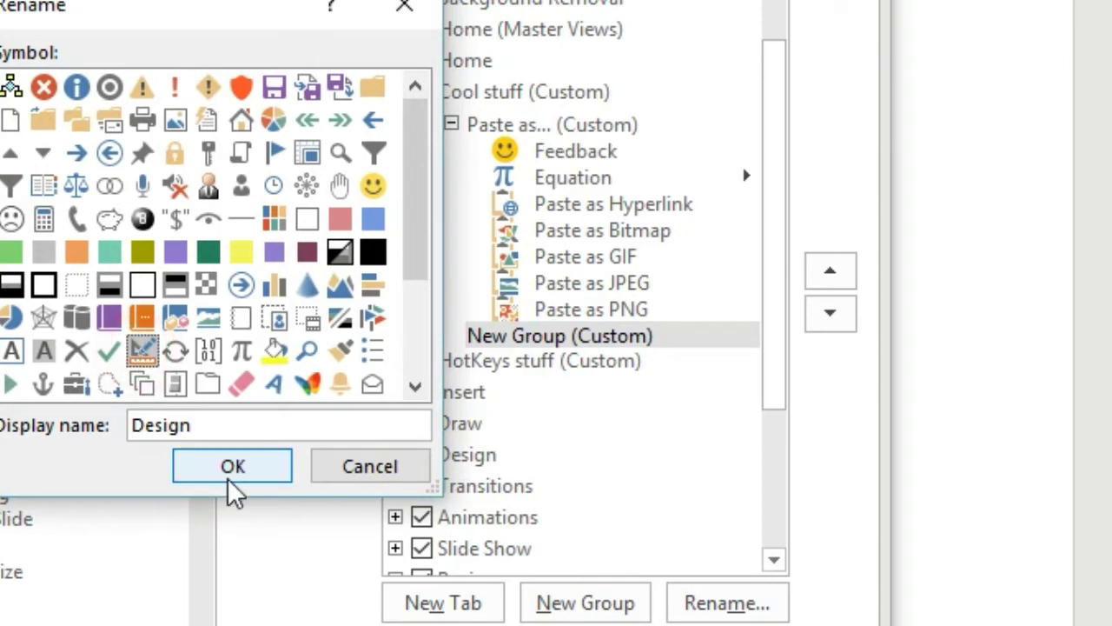
pyautogui.click(230, 474)
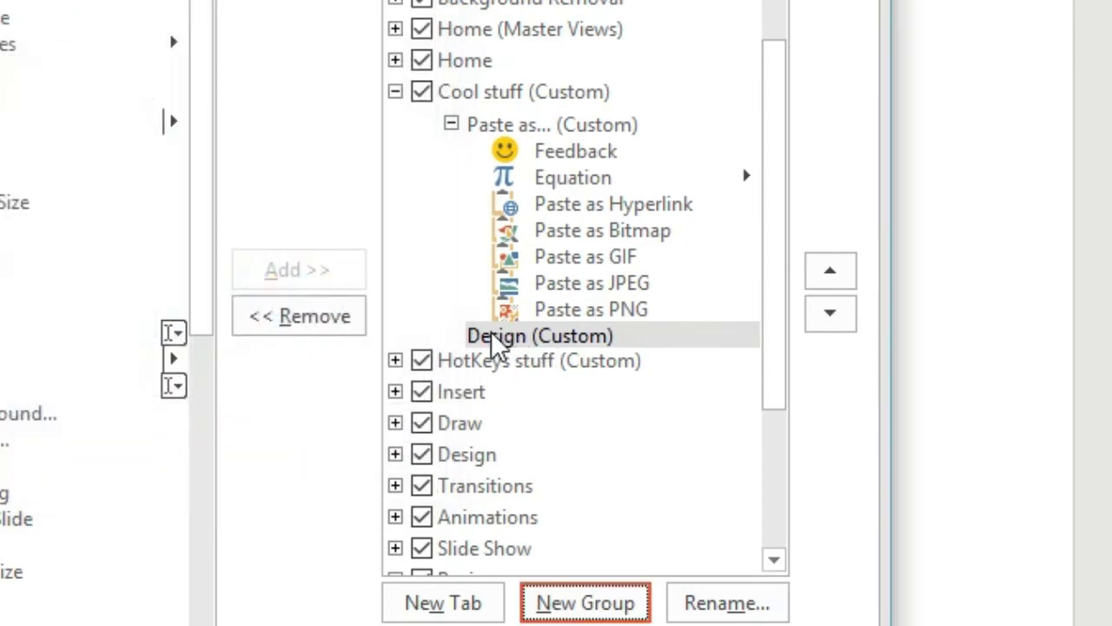
pyautogui.click(497, 337)
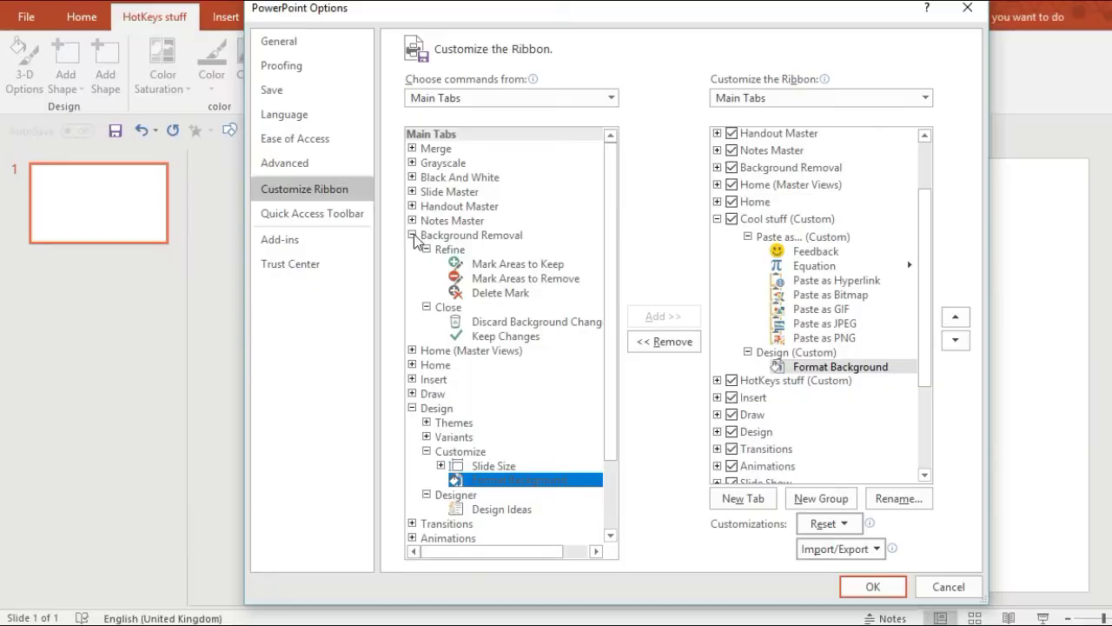
# Browse the command groups under the main tabs, including Black And White, Design themes and Home (Master Views)
pyautogui.click(414, 240)
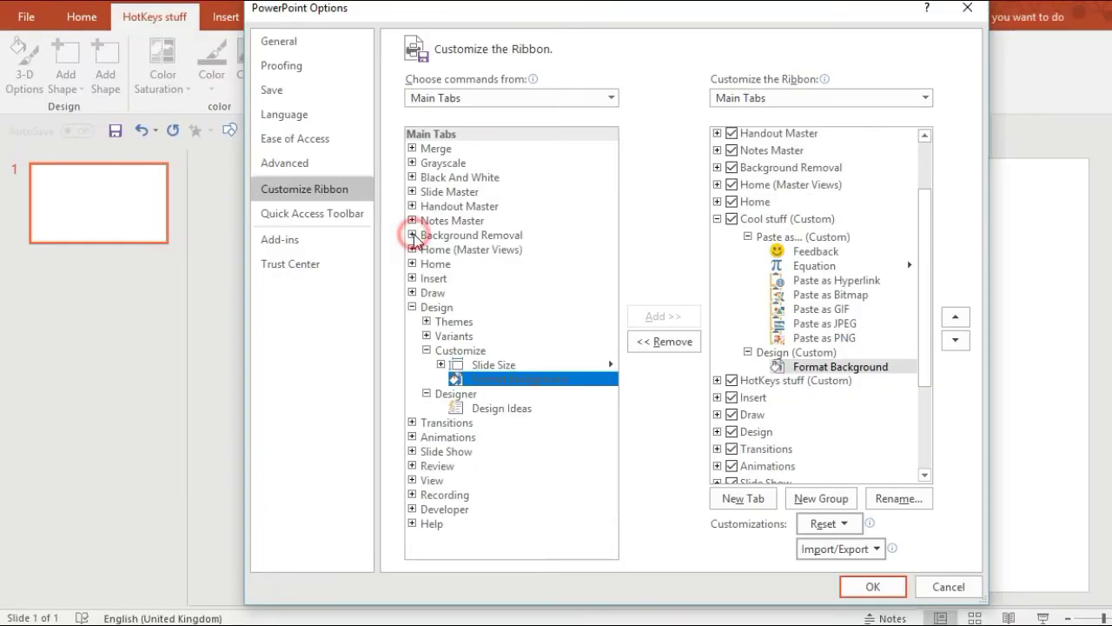
pyautogui.click(412, 178)
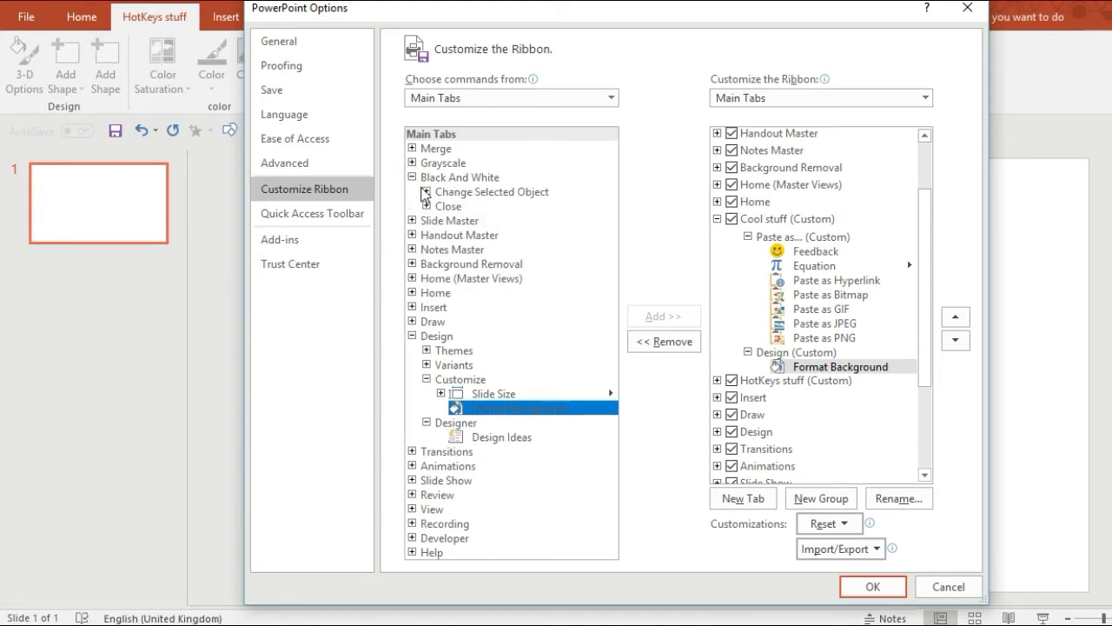
pyautogui.click(427, 192)
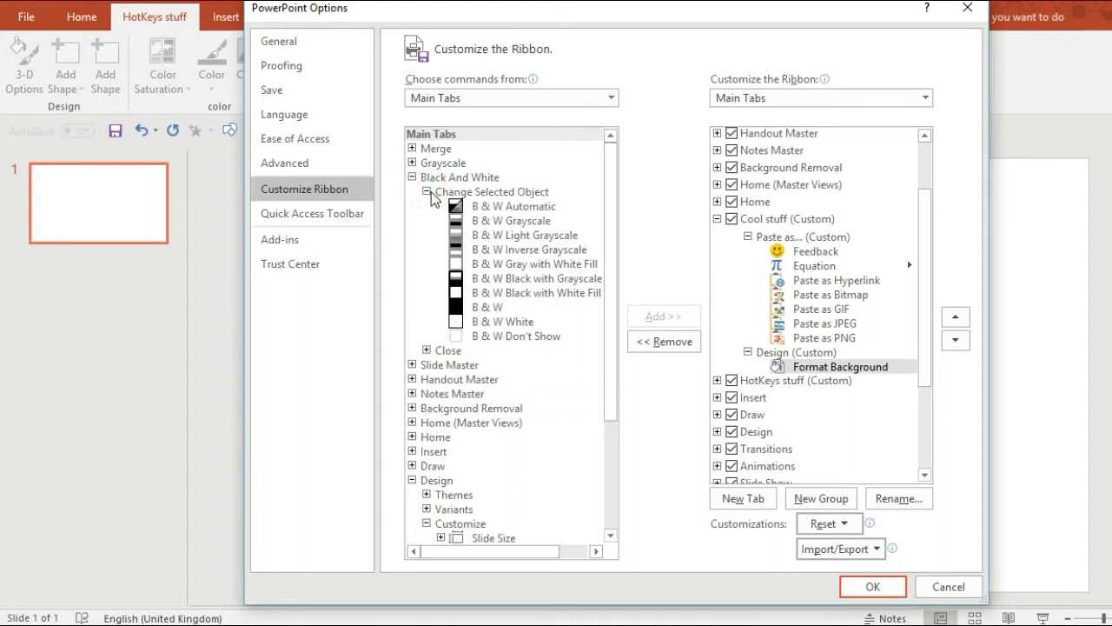
pyautogui.click(427, 192)
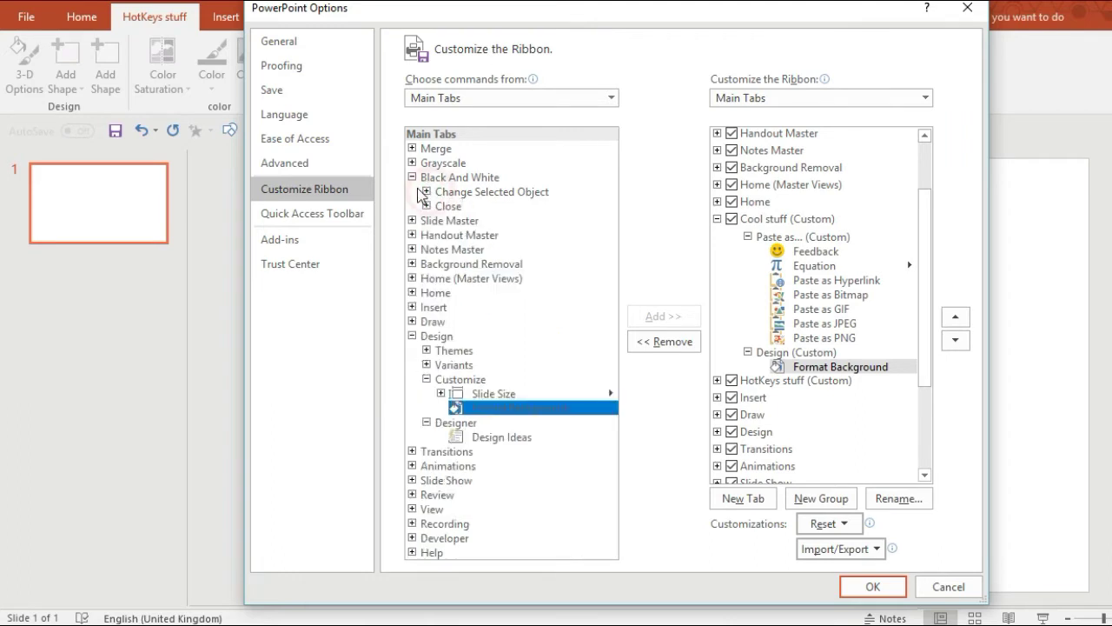
pyautogui.click(412, 178)
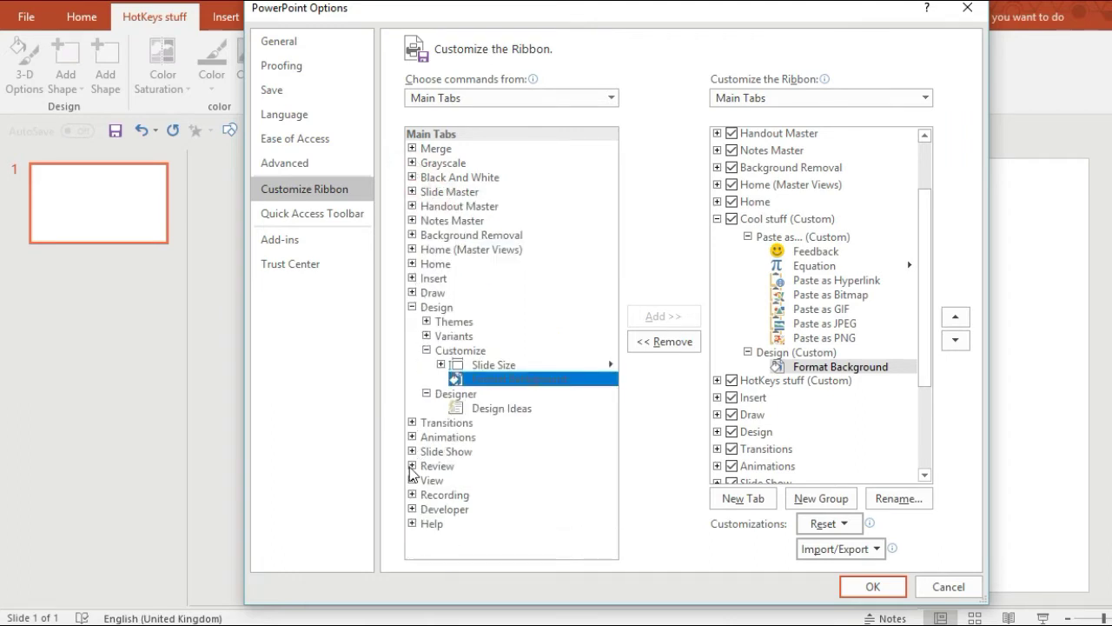
pyautogui.click(426, 321)
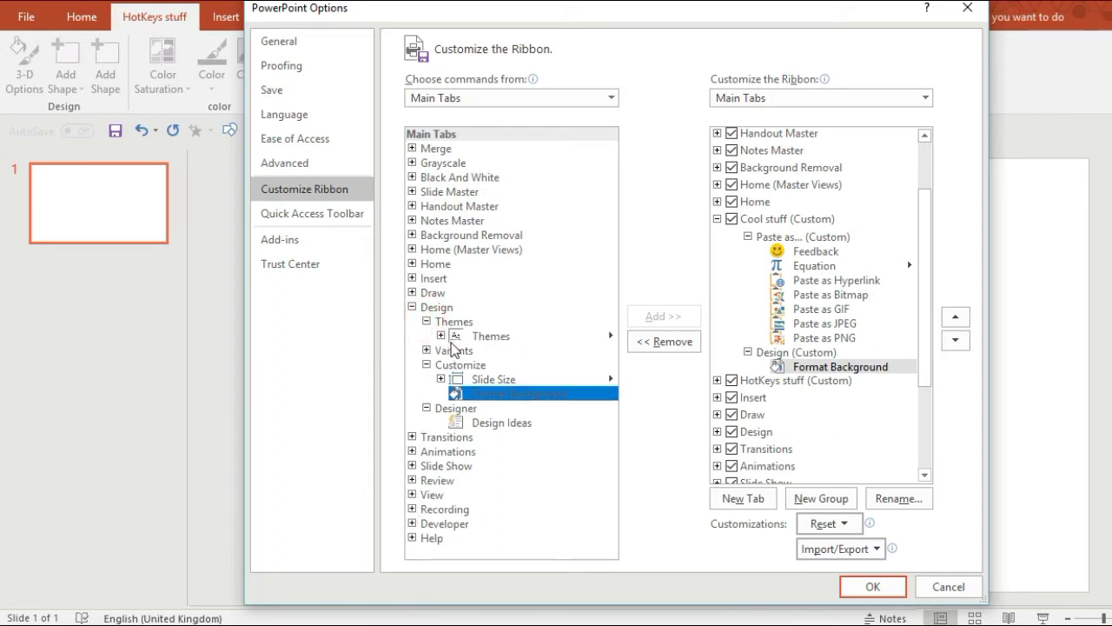
pyautogui.click(440, 335)
pyautogui.click(441, 336)
pyautogui.click(427, 322)
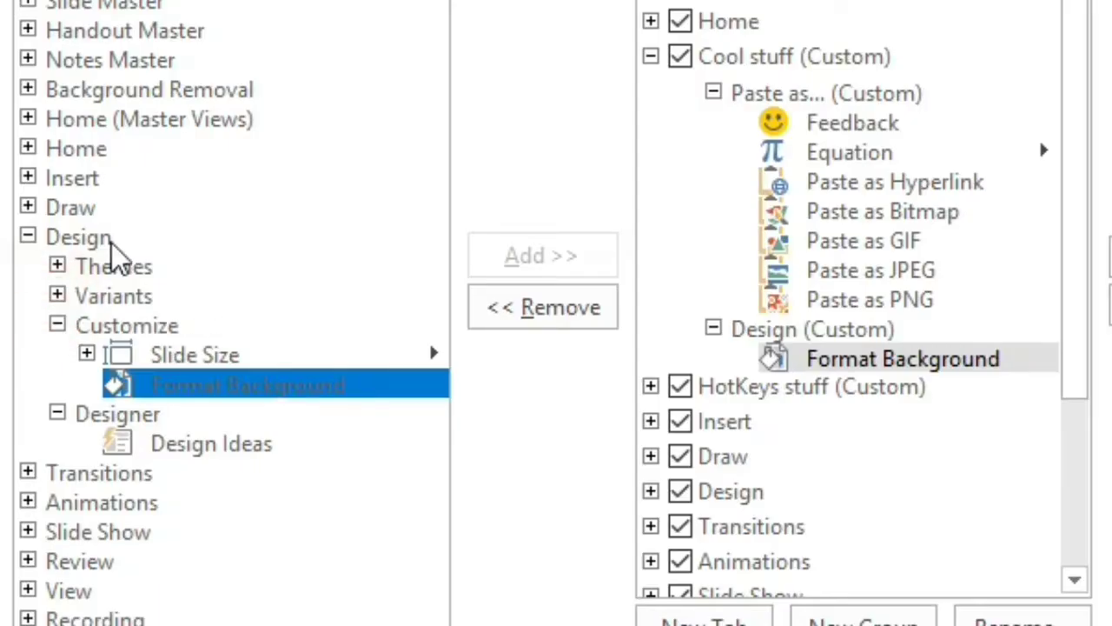
pyautogui.click(415, 249)
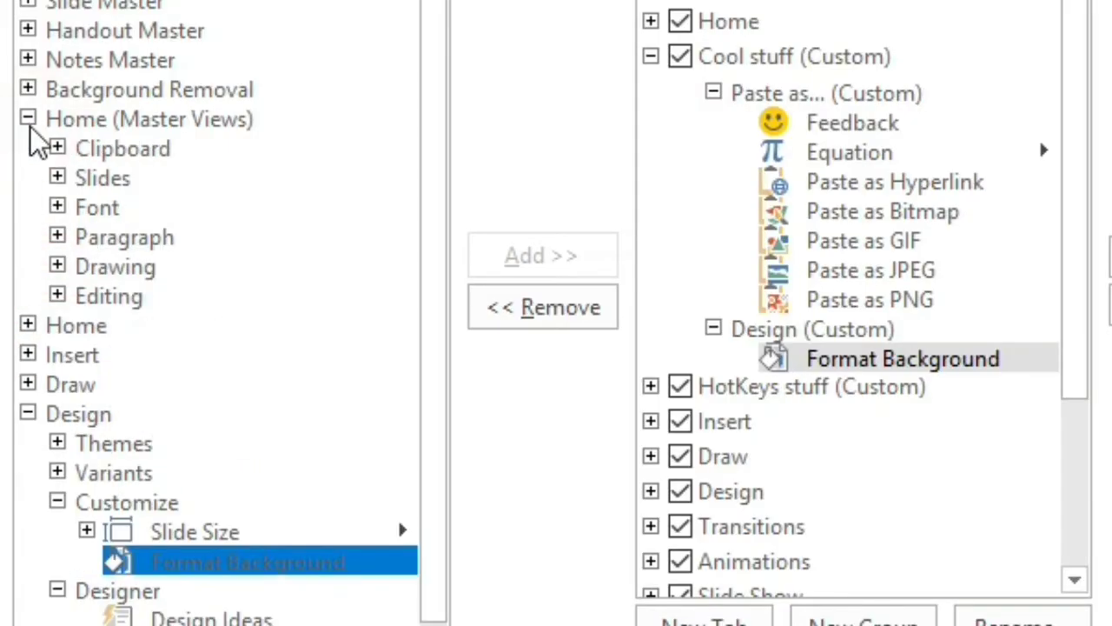
pyautogui.click(413, 350)
pyautogui.scroll(-1, 421, 362)
# From All Commands, add 3D Models and Edit Points to the Cool stuff tab's Design group
pyautogui.click(511, 97)
pyautogui.click(87, 2)
pyautogui.doubleClick(197, 174)
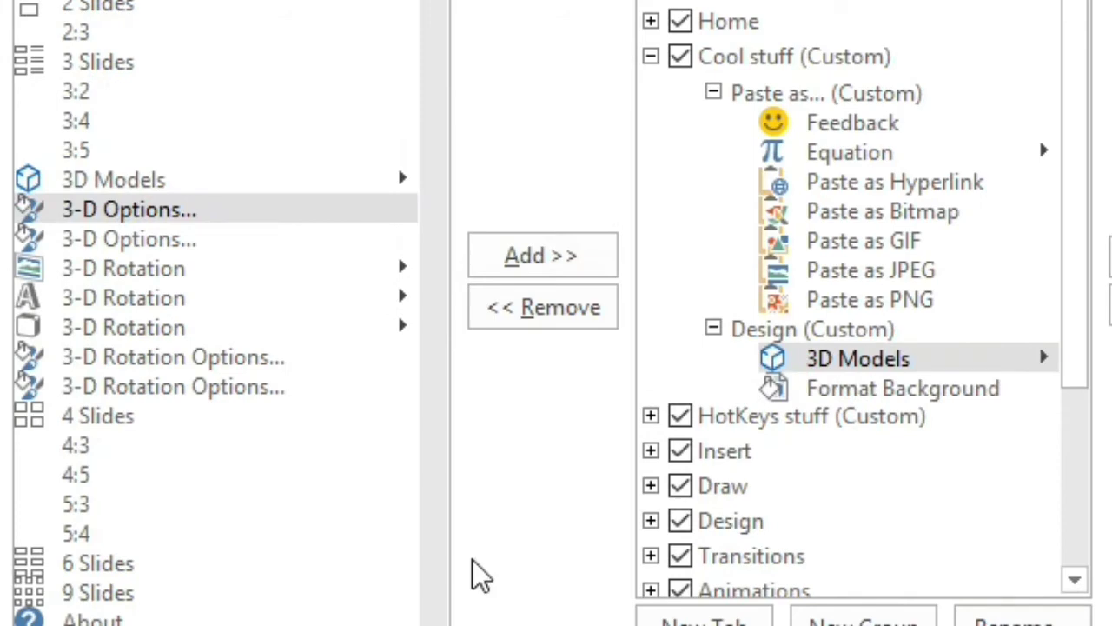
pyautogui.moveTo(435, 8); pyautogui.dragTo(433, 148)
pyautogui.click(111, 477)
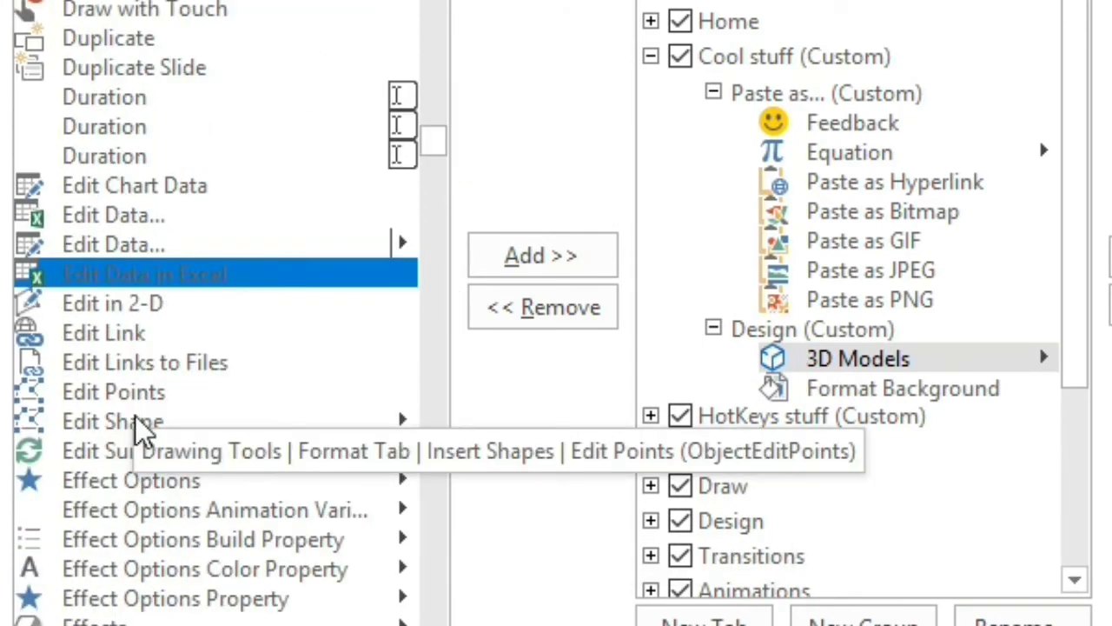
pyautogui.doubleClick(130, 400)
# Add Set Transparent Color and Sharpen & Soften to the custom Design group and apply the ribbon customization
pyautogui.scroll(1, 218, 8)
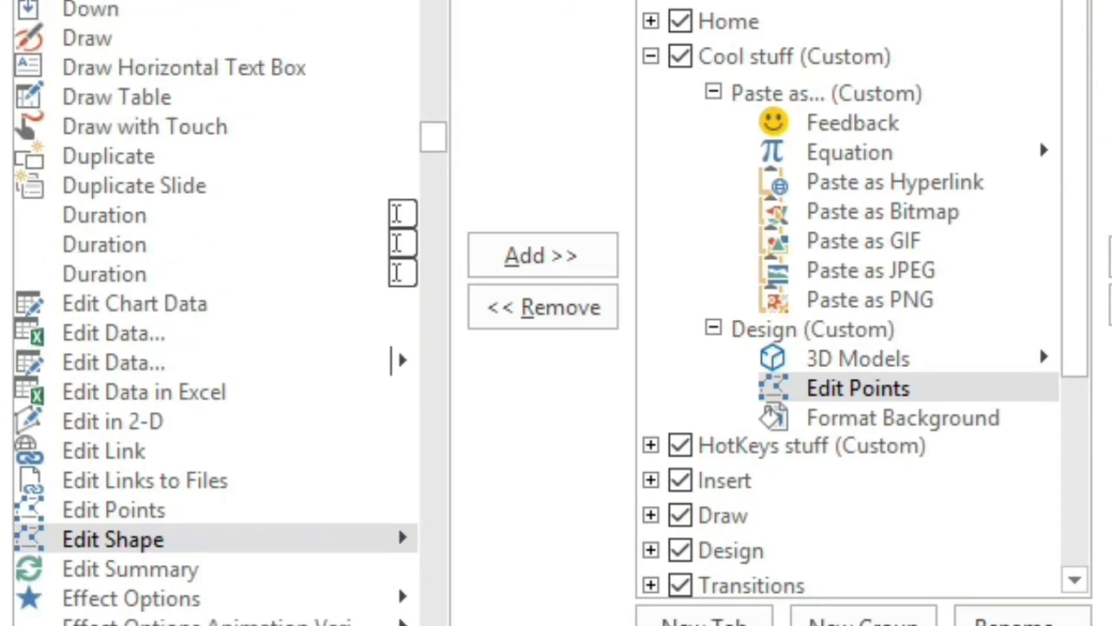
pyautogui.click(440, 244)
pyautogui.moveTo(440, 244); pyautogui.dragTo(440, 594)
pyautogui.doubleClick(130, 380)
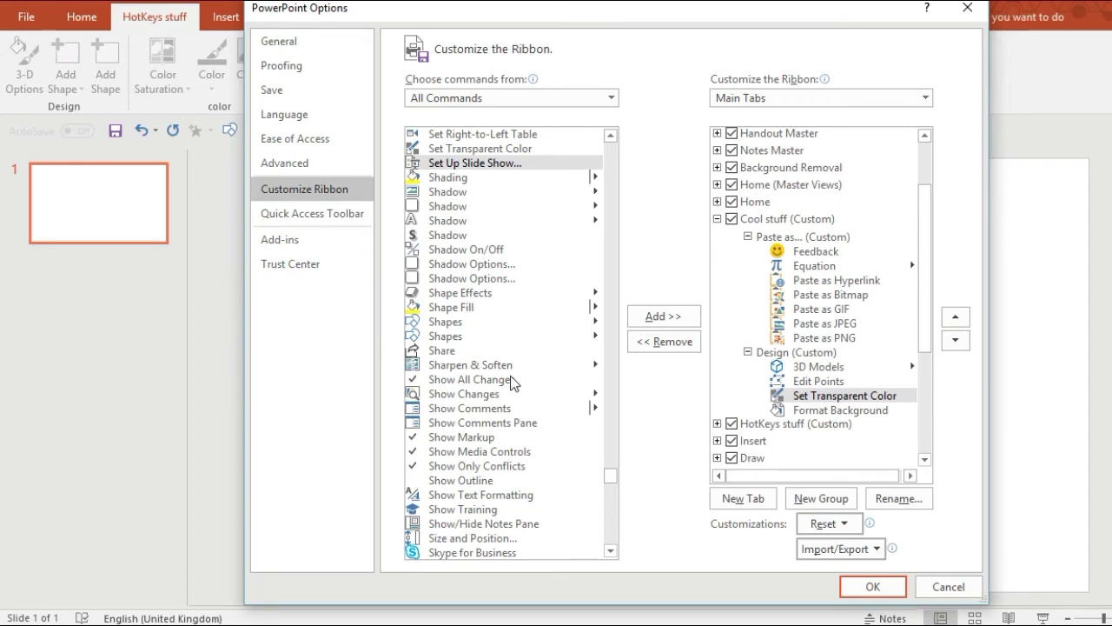
pyautogui.moveTo(493, 372); pyautogui.dragTo(802, 410)
pyautogui.click(871, 586)
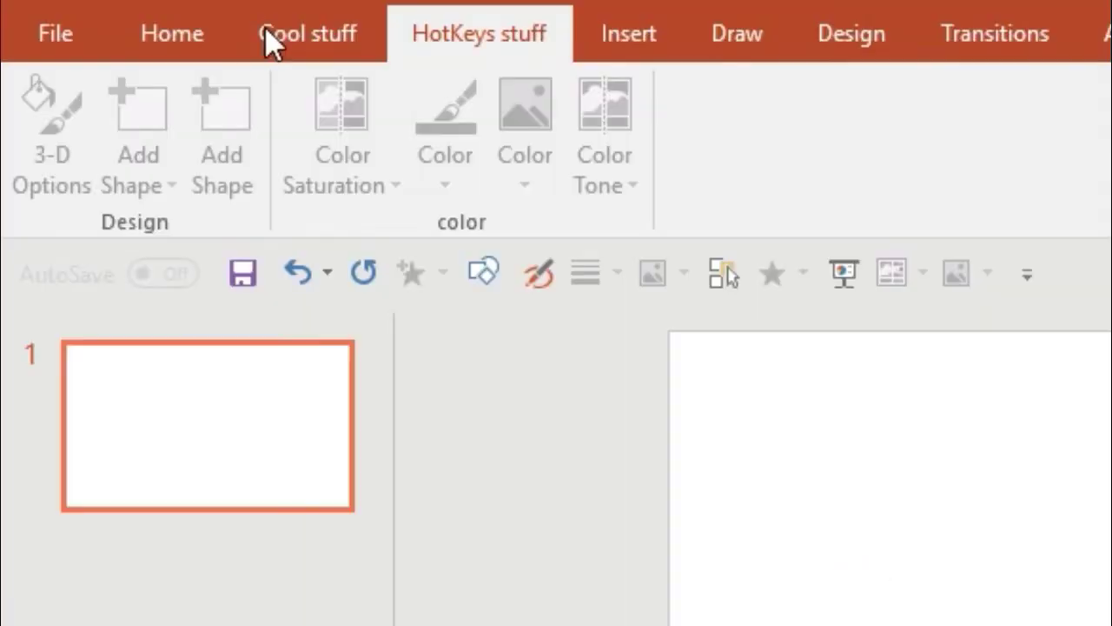
# Display the Cool stuff ribbon tab and check its 3D Models command and the quick-access Insert Shapes gallery
pyautogui.click(265, 36)
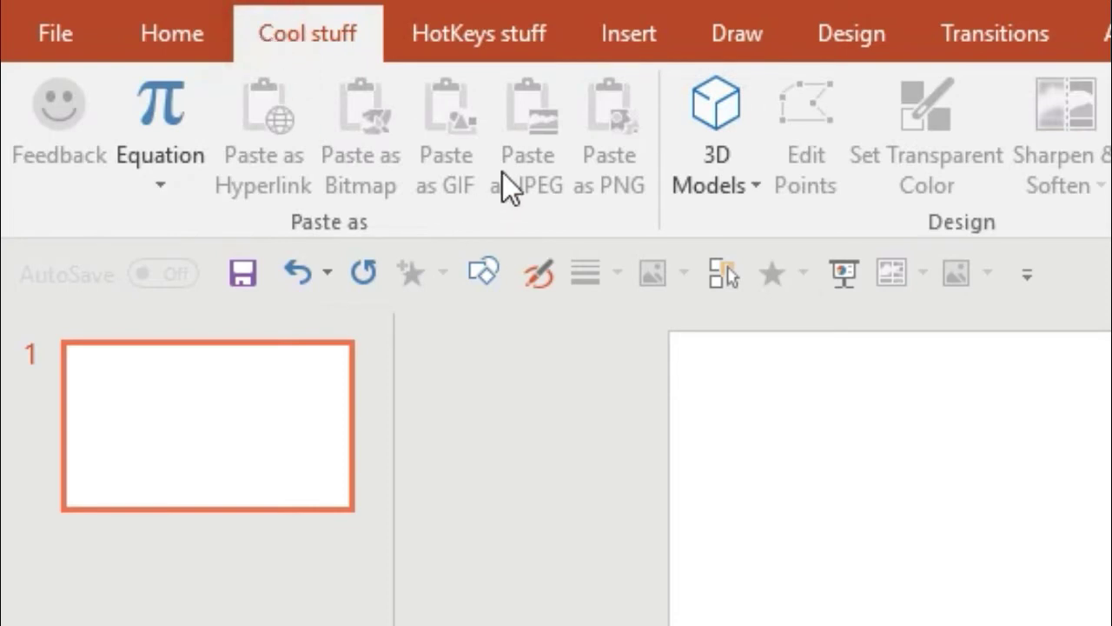
pyautogui.click(717, 178)
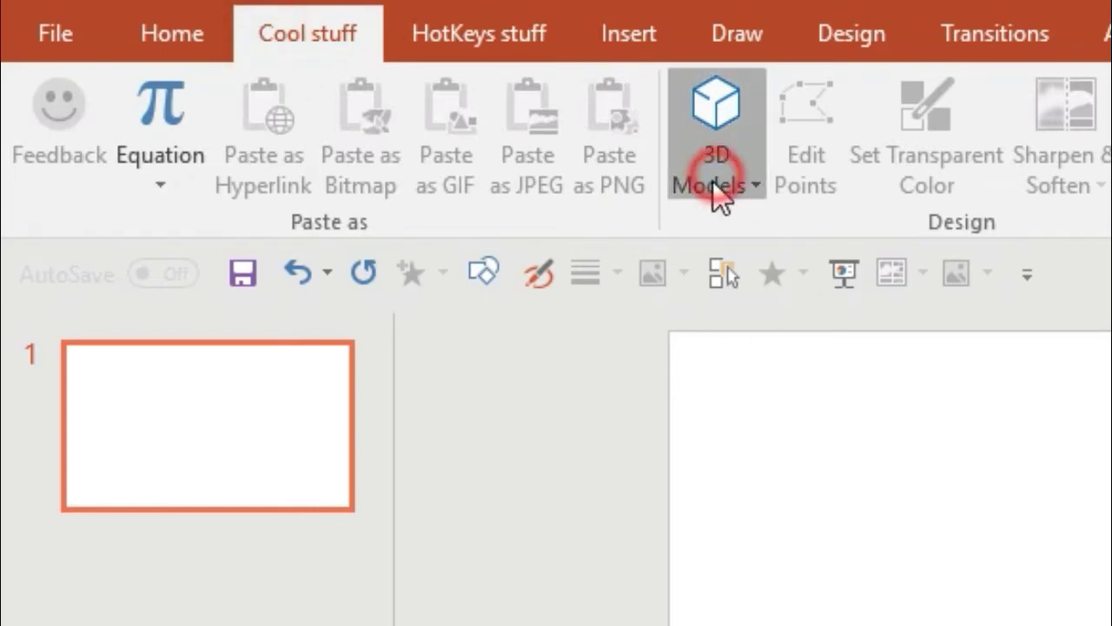
pyautogui.click(853, 497)
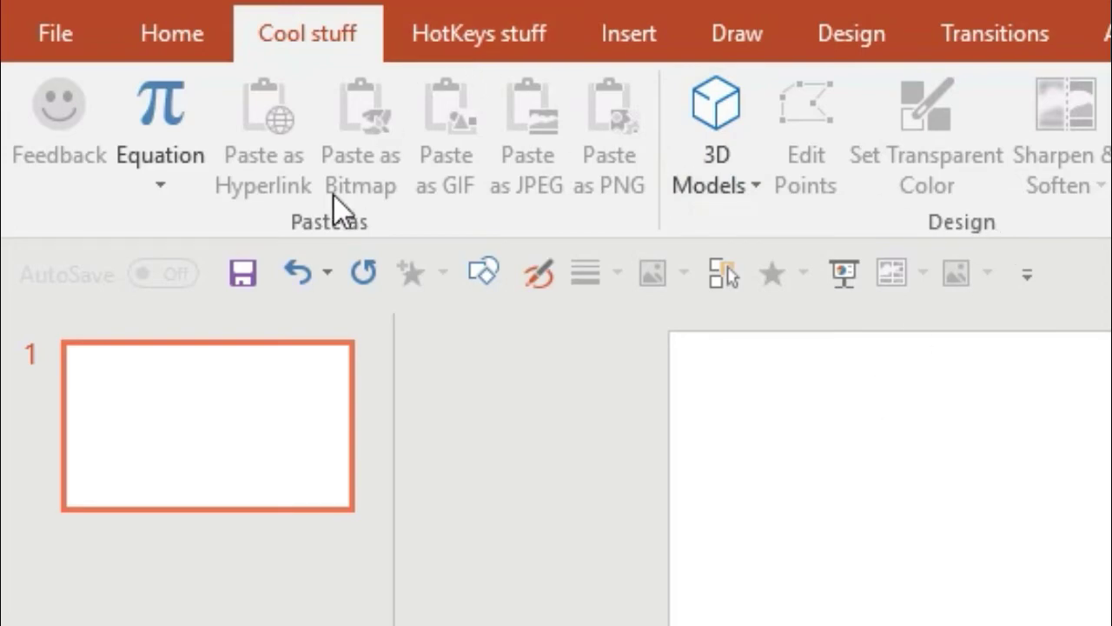
pyautogui.click(488, 272)
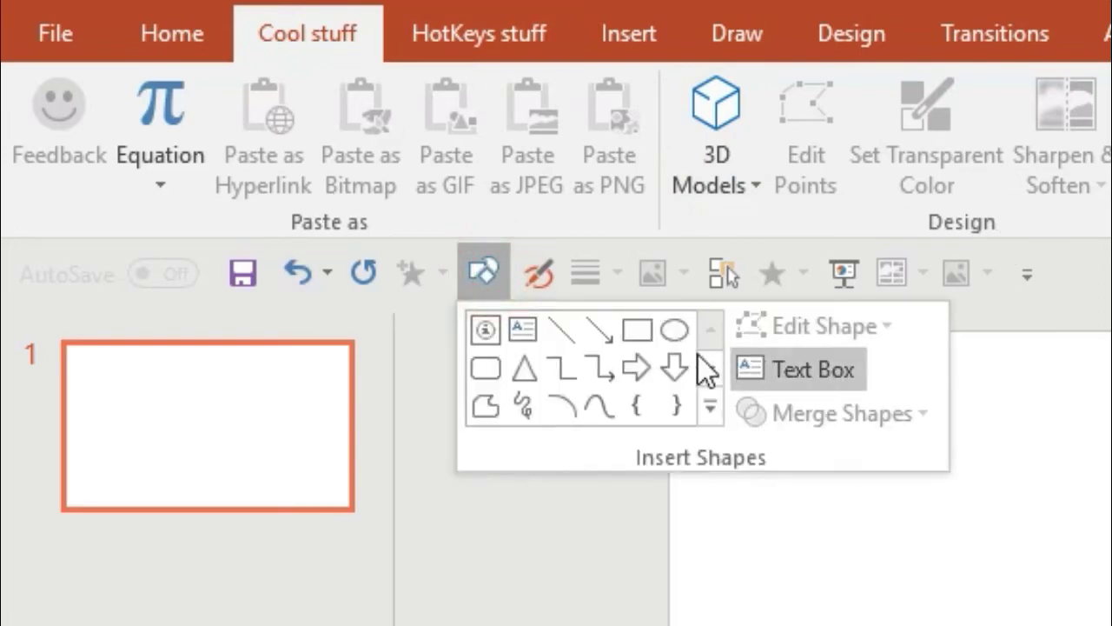
pyautogui.click(522, 369)
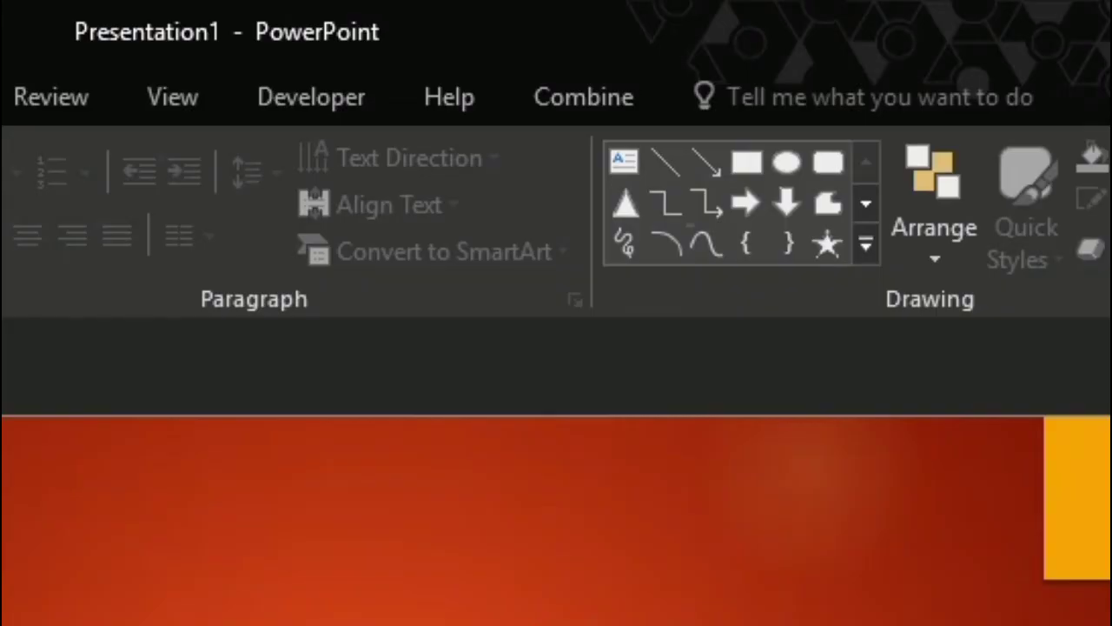
# In the red-background presentation, draw an isosceles triangle about 4.8 cm wide and 5.36 cm high on the slide
pyautogui.click(544, 101)
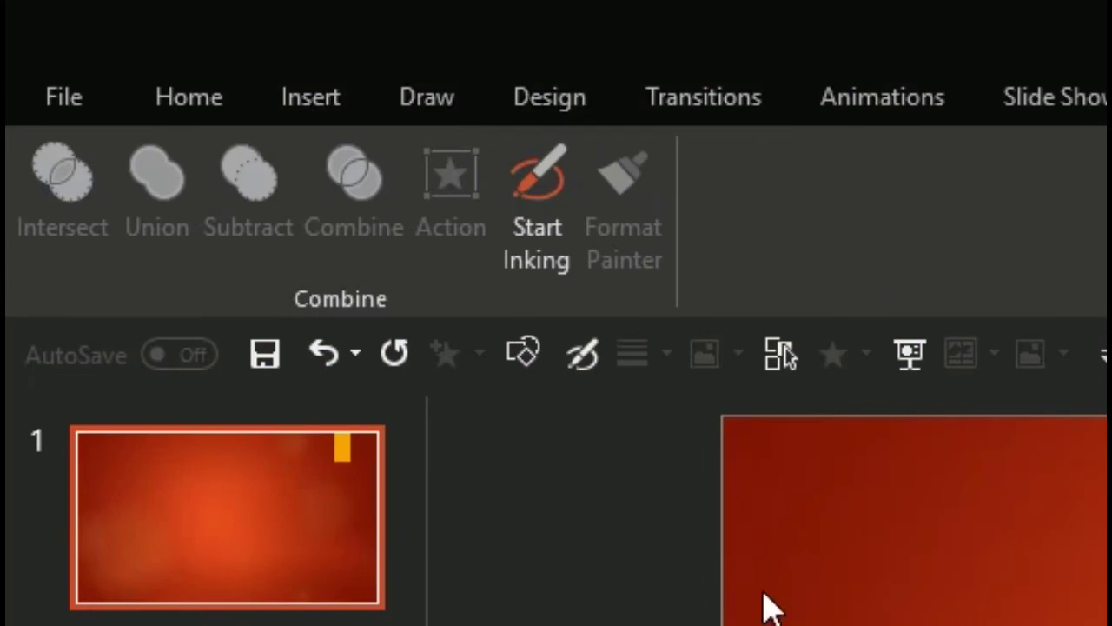
pyautogui.click(526, 356)
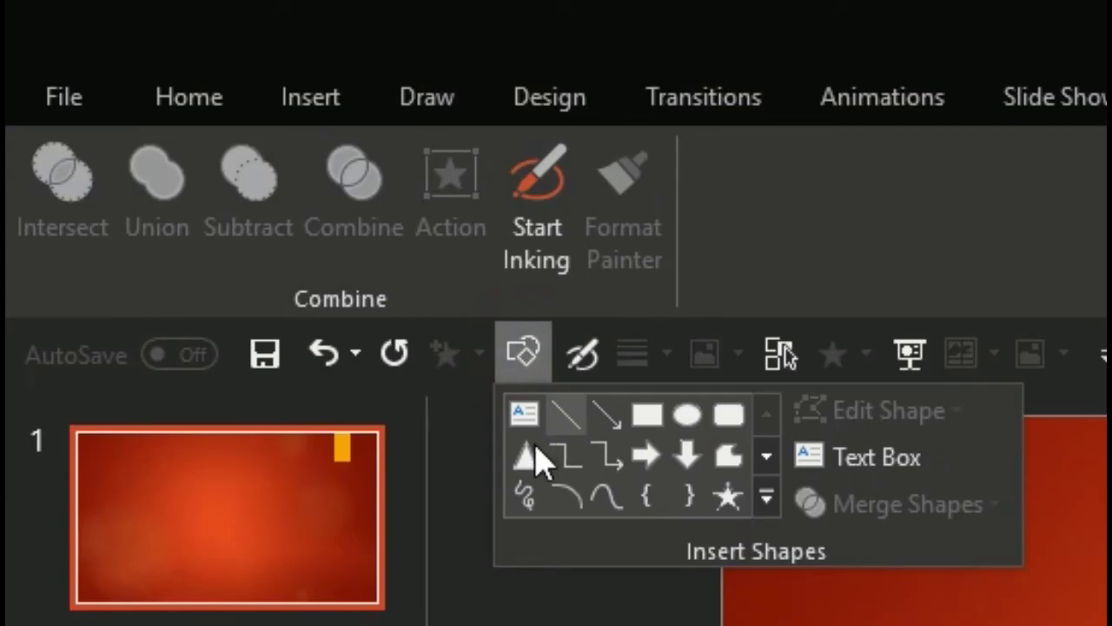
pyautogui.click(526, 455)
pyautogui.moveTo(485, 235); pyautogui.dragTo(590, 351)
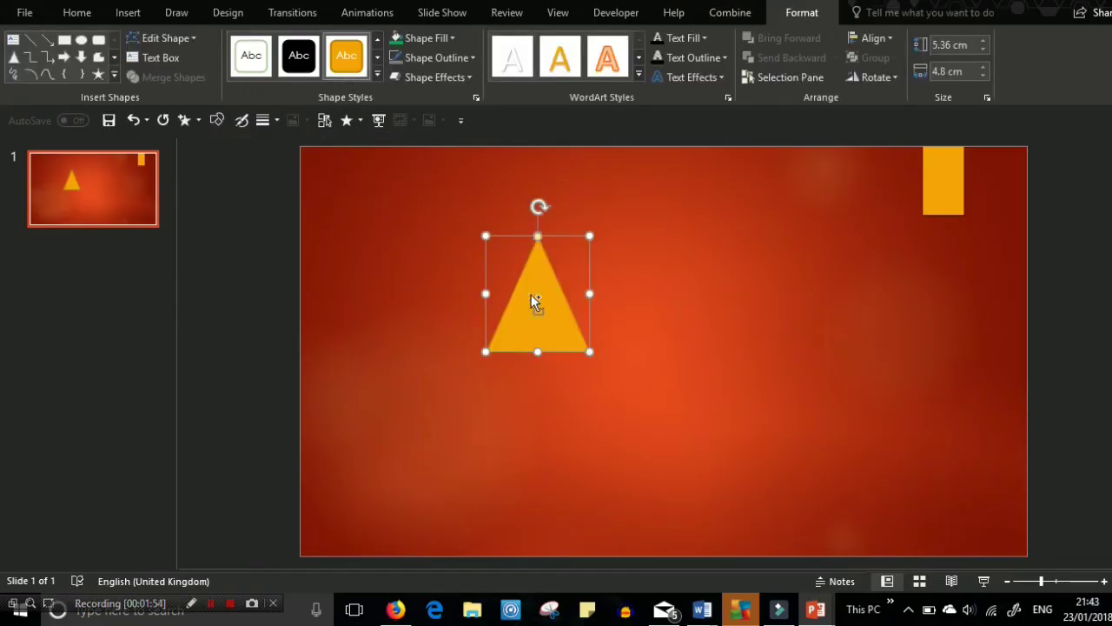
# Turn the triangle upside down and enlarge it to about 8.65 cm wide and 6.3 cm high
pyautogui.moveTo(531, 295); pyautogui.dragTo(555, 351)
pyautogui.moveTo(566, 273); pyautogui.dragTo(566, 442)
pyautogui.moveTo(577, 373); pyautogui.dragTo(673, 395)
pyautogui.click(513, 340)
pyautogui.press('Delete')
# Duplicate the inverted triangle, turn the copy upright and overlap it on the original to form a six-pointed star
pyautogui.click(539, 309)
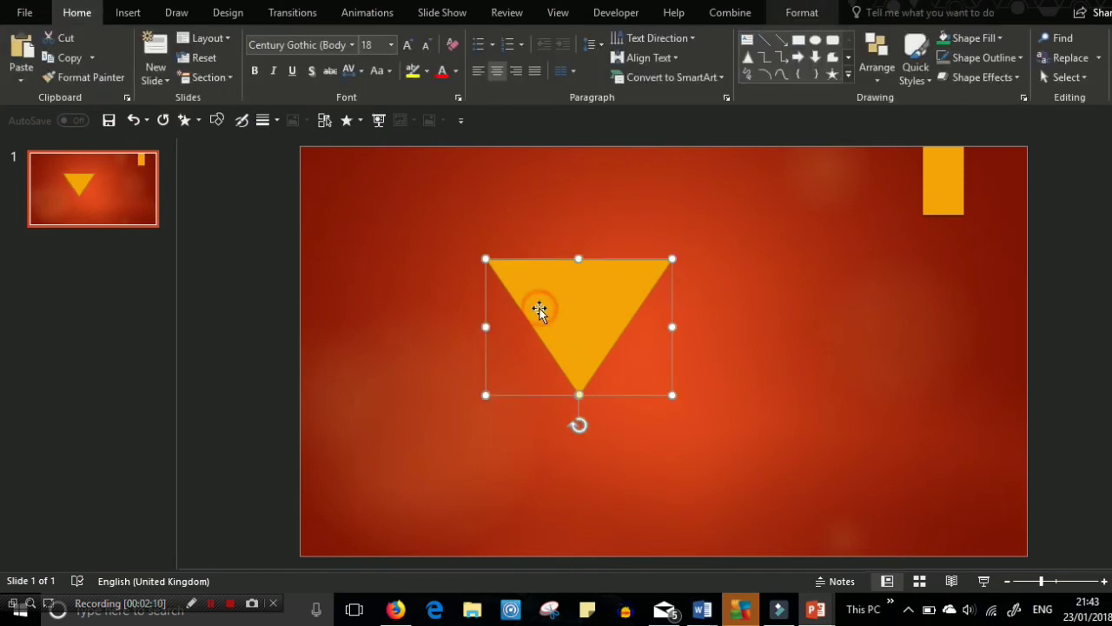
pyautogui.hotkey('ctrl', 'c')
pyautogui.hotkey('ctrl', 'v')
pyautogui.moveTo(578, 425); pyautogui.dragTo(578, 221)
pyautogui.moveTo(578, 311); pyautogui.dragTo(579, 269)
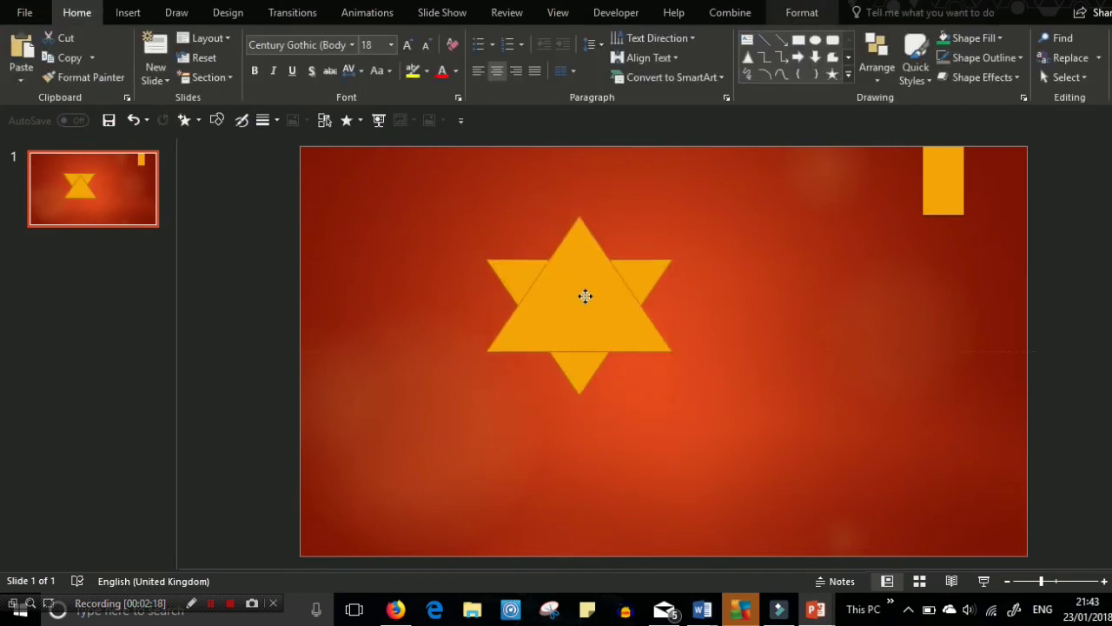
# Select both overlapping triangles and merge them with the Fragment option
pyautogui.click(582, 296)
pyautogui.keyDown('shift'); pyautogui.click(578, 376); pyautogui.keyUp('shift')
pyautogui.click(802, 12)
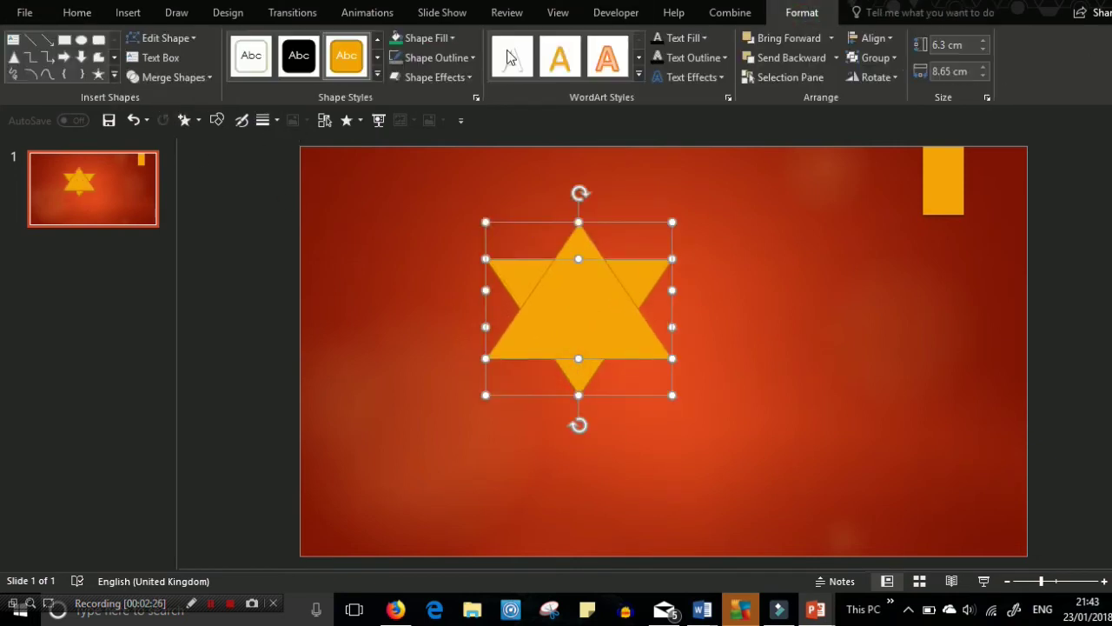
pyautogui.click(187, 77)
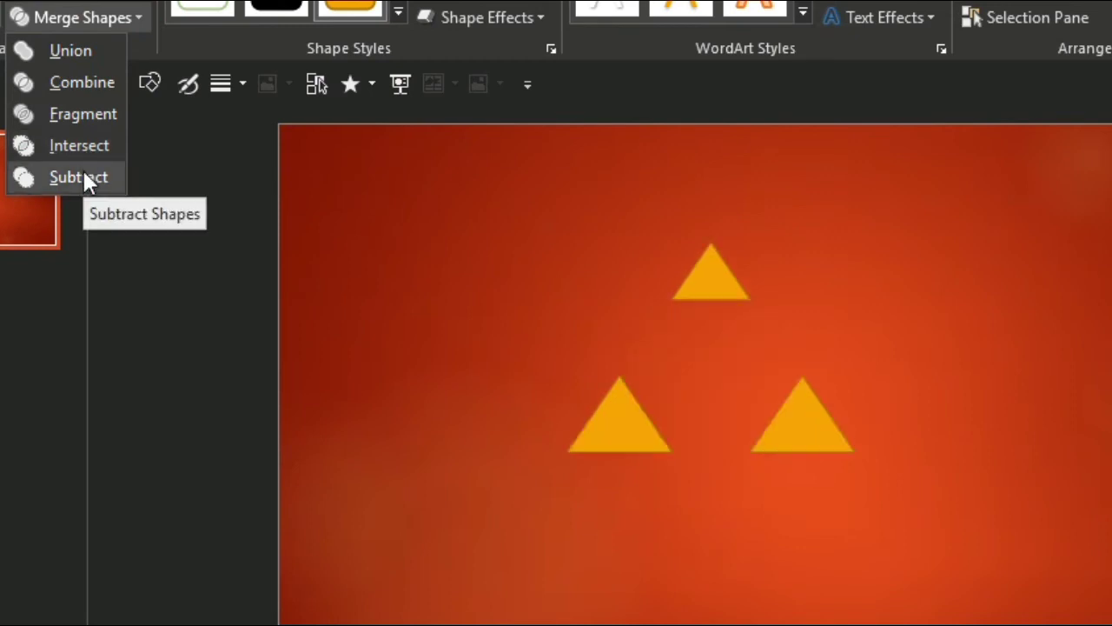
pyautogui.click(84, 119)
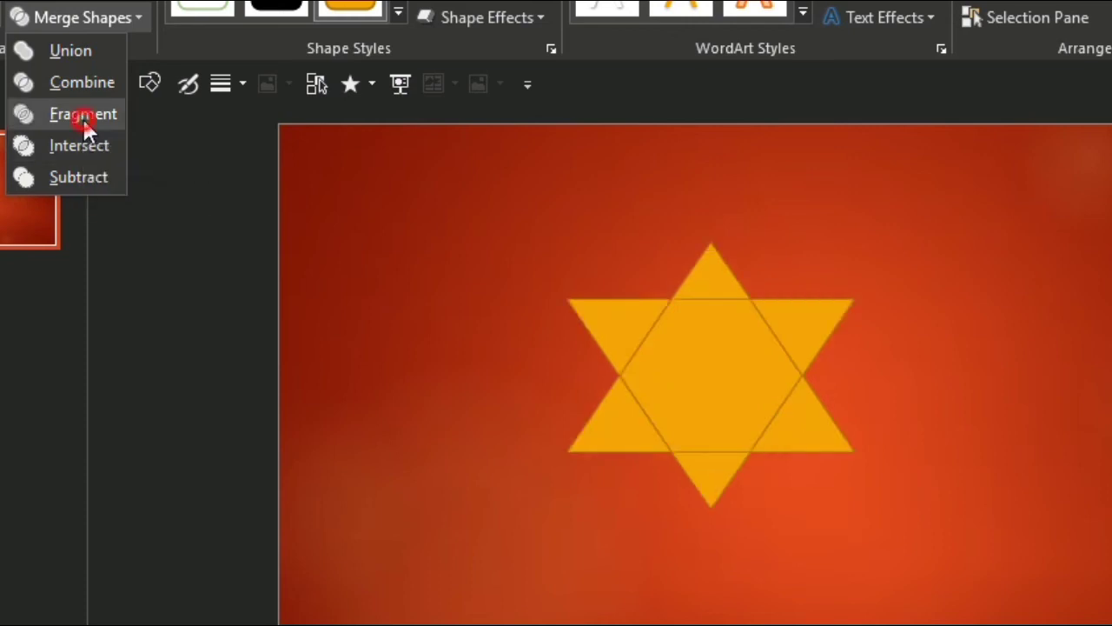
pyautogui.click(496, 358)
# Move the star's triangular fragments away from its centre
pyautogui.moveTo(608, 318); pyautogui.dragTo(551, 289)
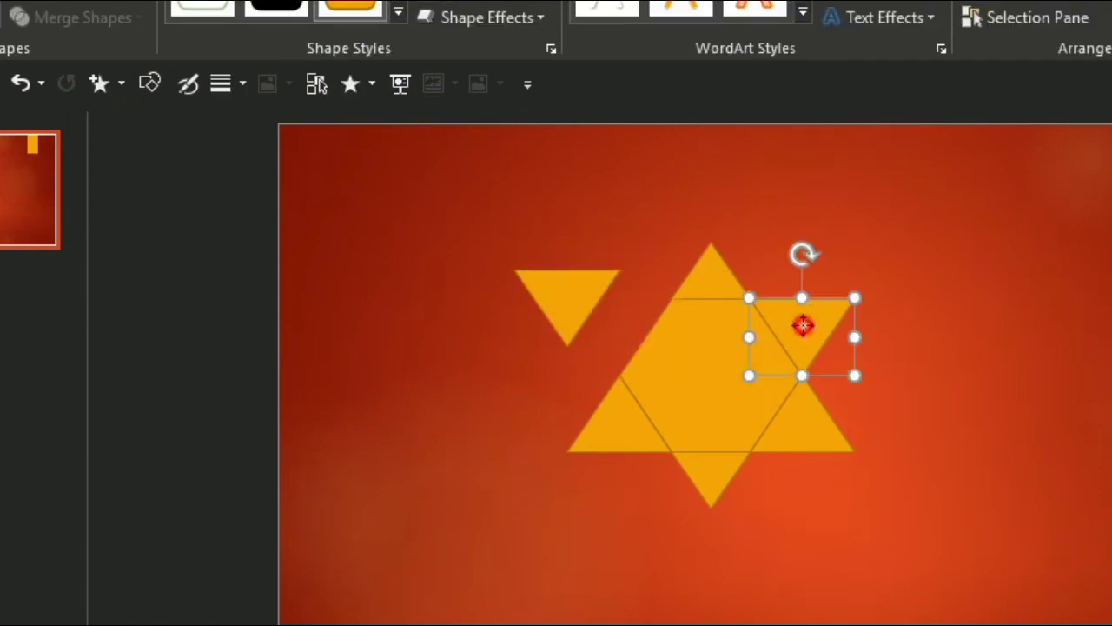
pyautogui.moveTo(802, 325); pyautogui.dragTo(846, 286)
pyautogui.moveTo(566, 303); pyautogui.dragTo(618, 482)
pyautogui.moveTo(1003, 389); pyautogui.dragTo(798, 483)
pyautogui.moveTo(928, 582); pyautogui.dragTo(541, 391)
pyautogui.click(61, 14)
pyautogui.click(57, 16)
pyautogui.click(57, 14)
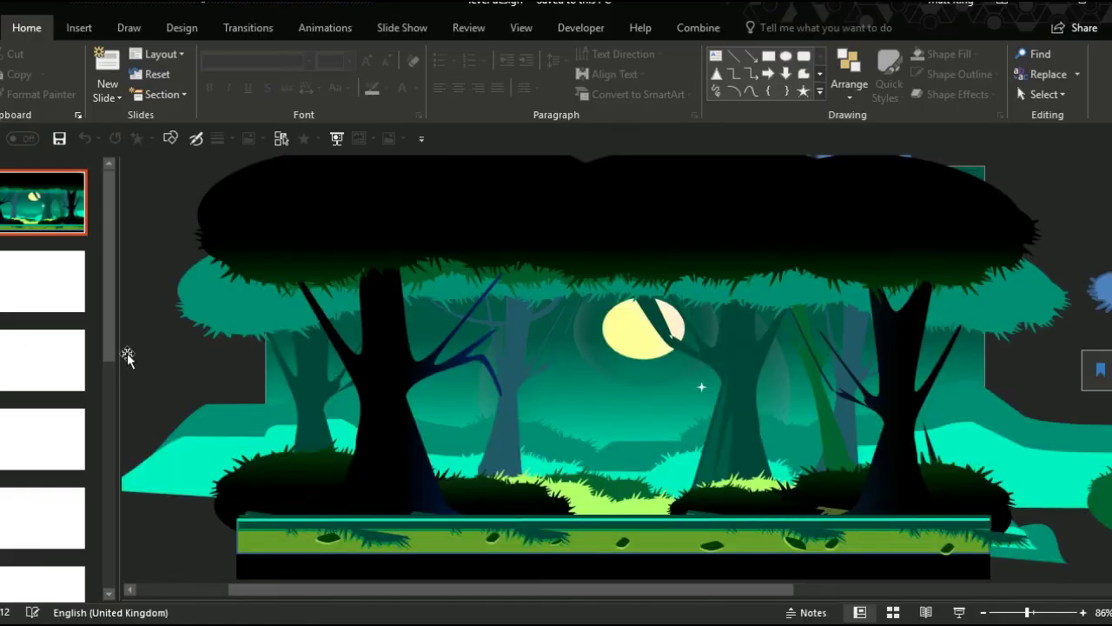
# In the forest level-design presentation, show the fifth slide and start the slide show
pyautogui.click(48, 521)
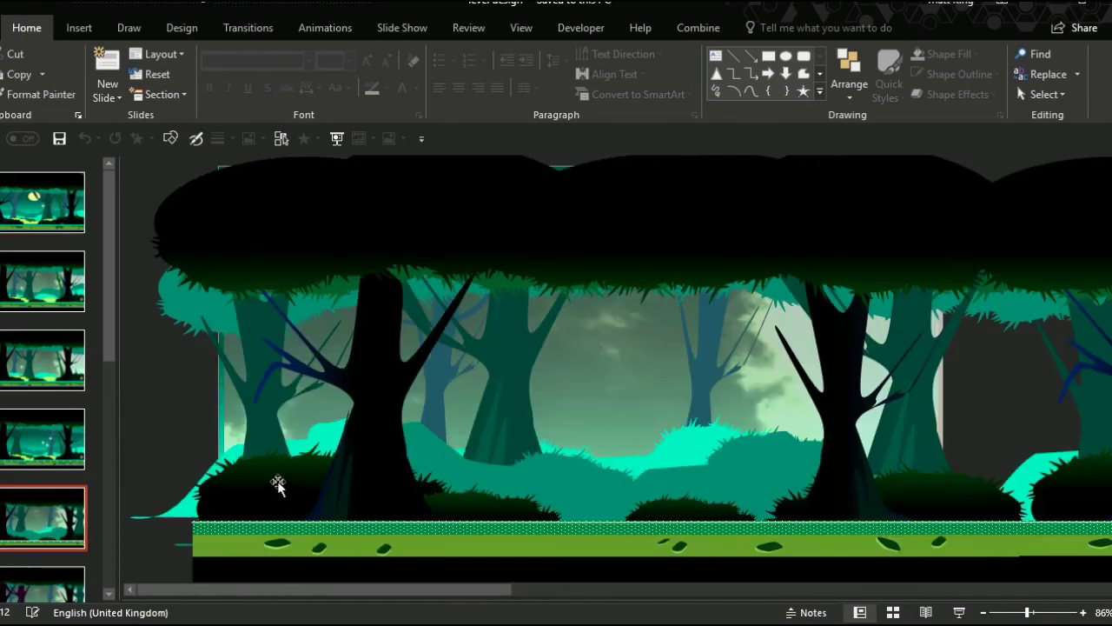
pyautogui.click(338, 139)
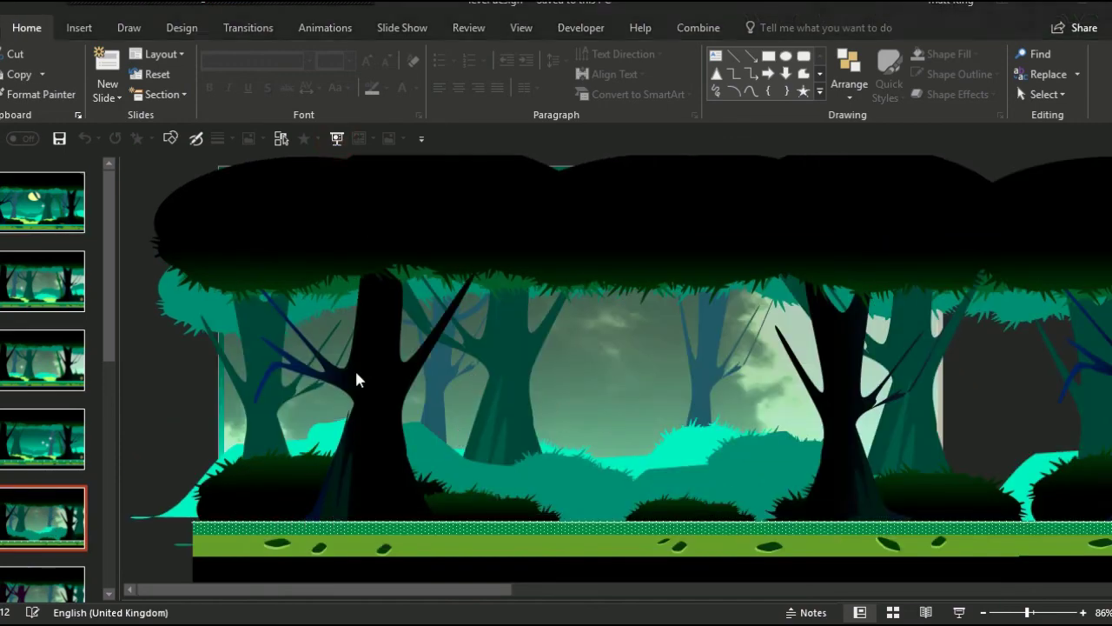